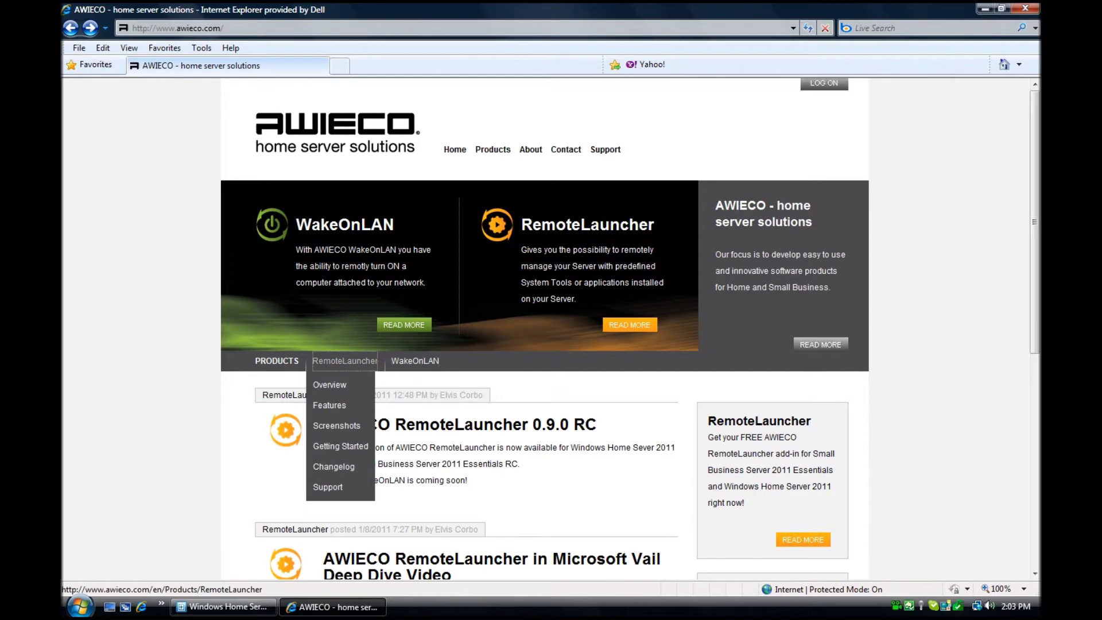
- Download the AWIECO_RemoteLauncher.wssx add-in package from the RemoteLauncher page and save it to the Desktop
{"action": "left_click", "coordinate": [345, 360]}
{"action": "scroll", "coordinate": [544, 329], "scroll_direction": "down", "scroll_amount": 3}
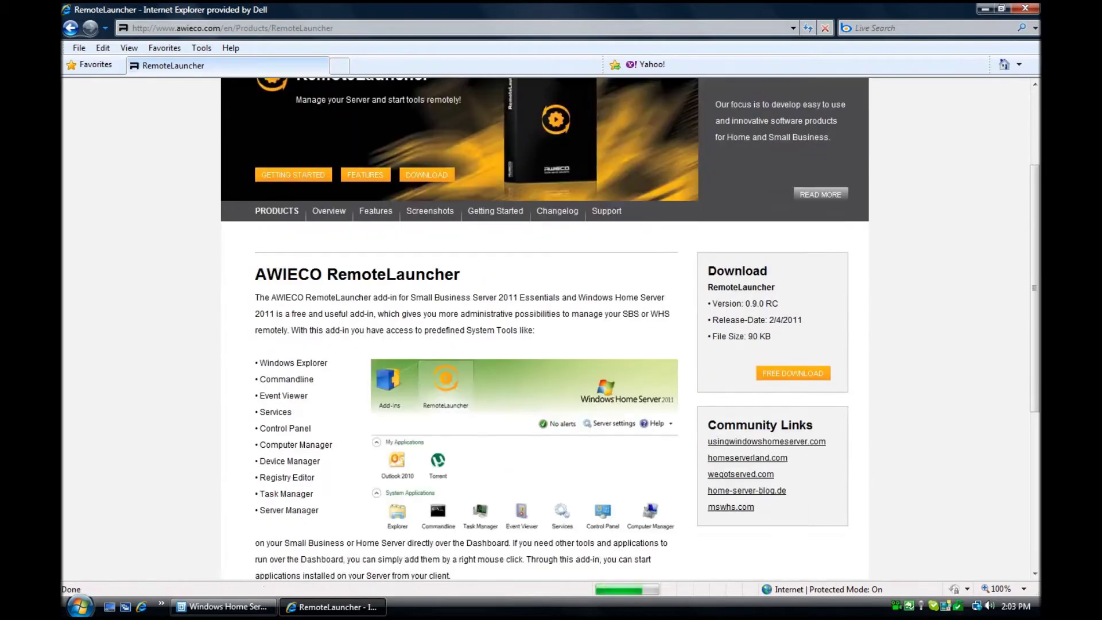
{"action": "left_click_drag", "start_coordinate": [768, 271], "coordinate": [779, 303]}
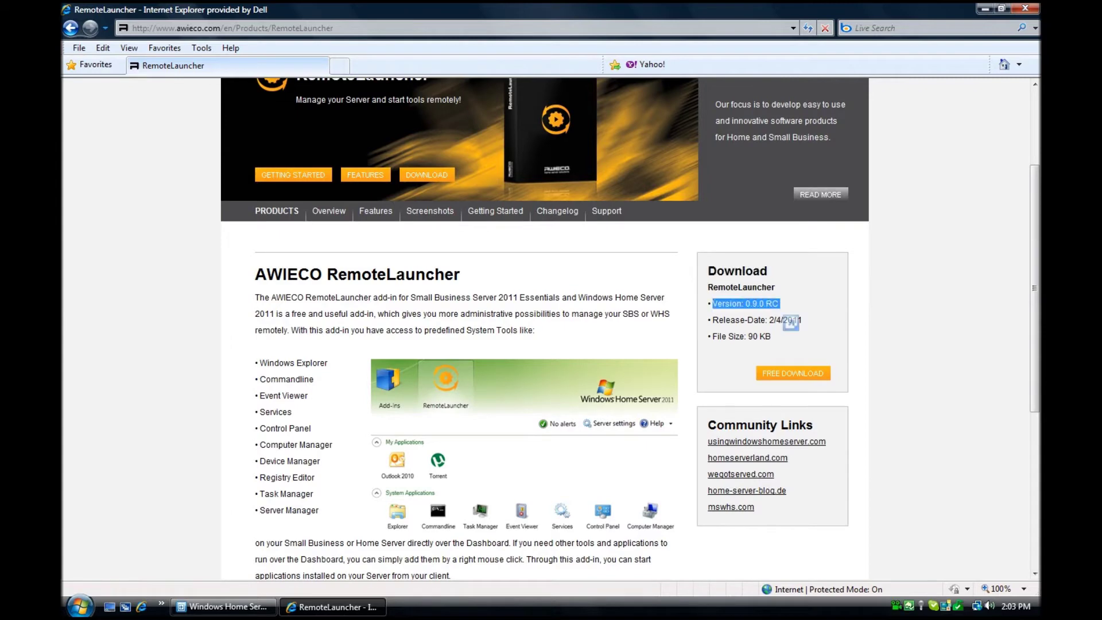
{"action": "left_click", "coordinate": [780, 303]}
{"action": "left_click", "coordinate": [793, 373]}
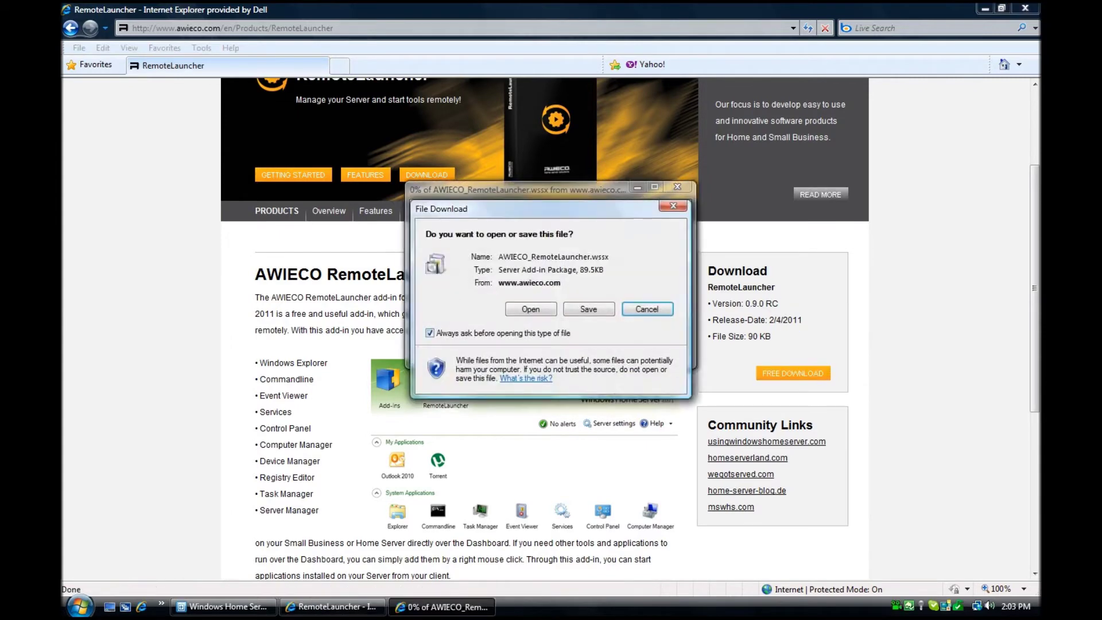
{"action": "key", "text": "alt+s"}
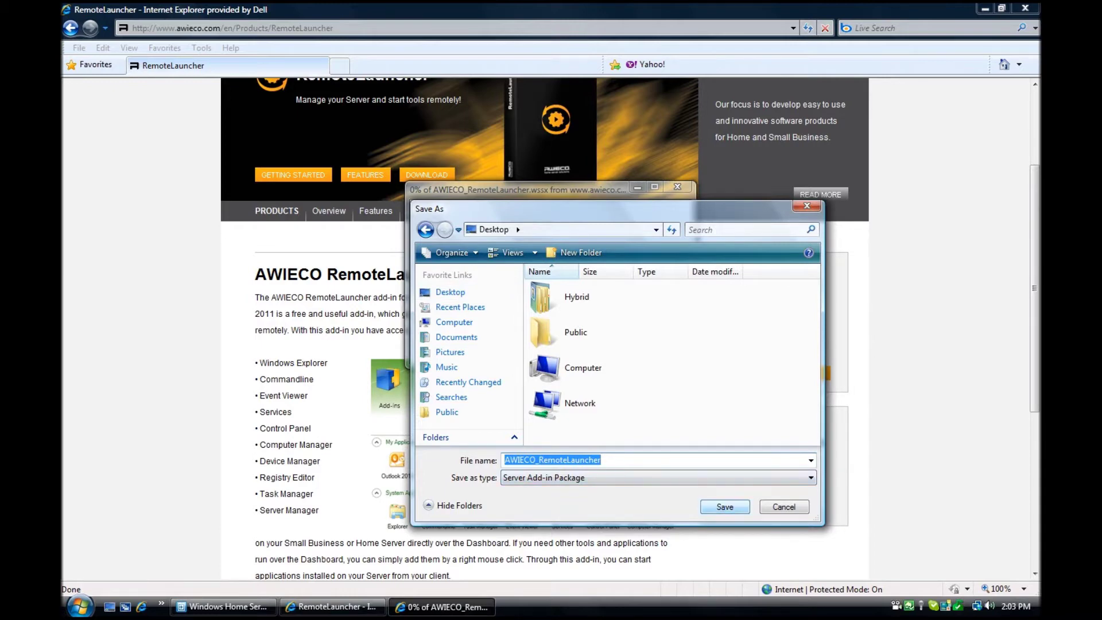
{"action": "key", "text": "Return"}
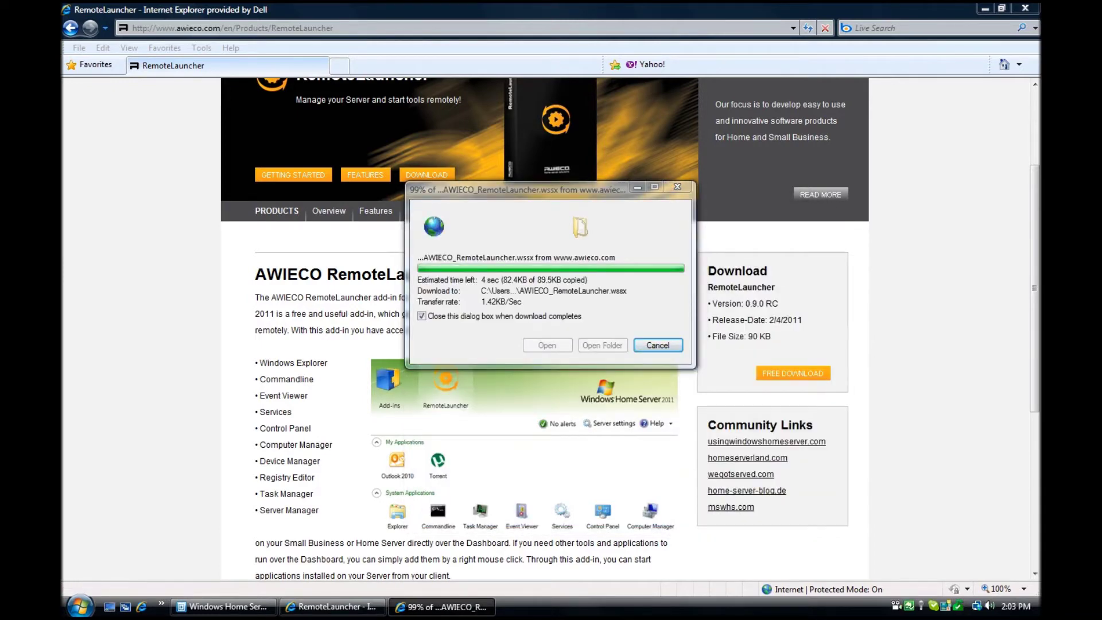
- Close Internet Explorer and unblock the AWIECO_RemoteLauncher package in its file Properties
{"action": "left_click", "coordinate": [1025, 8]}
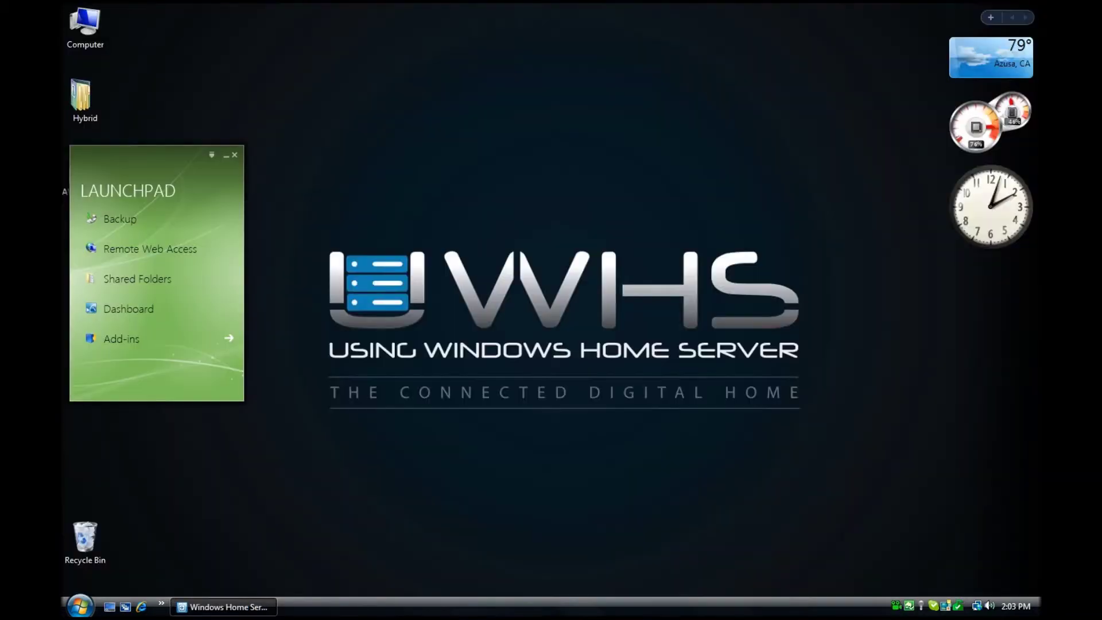
{"action": "left_click_drag", "start_coordinate": [149, 157], "coordinate": [263, 142]}
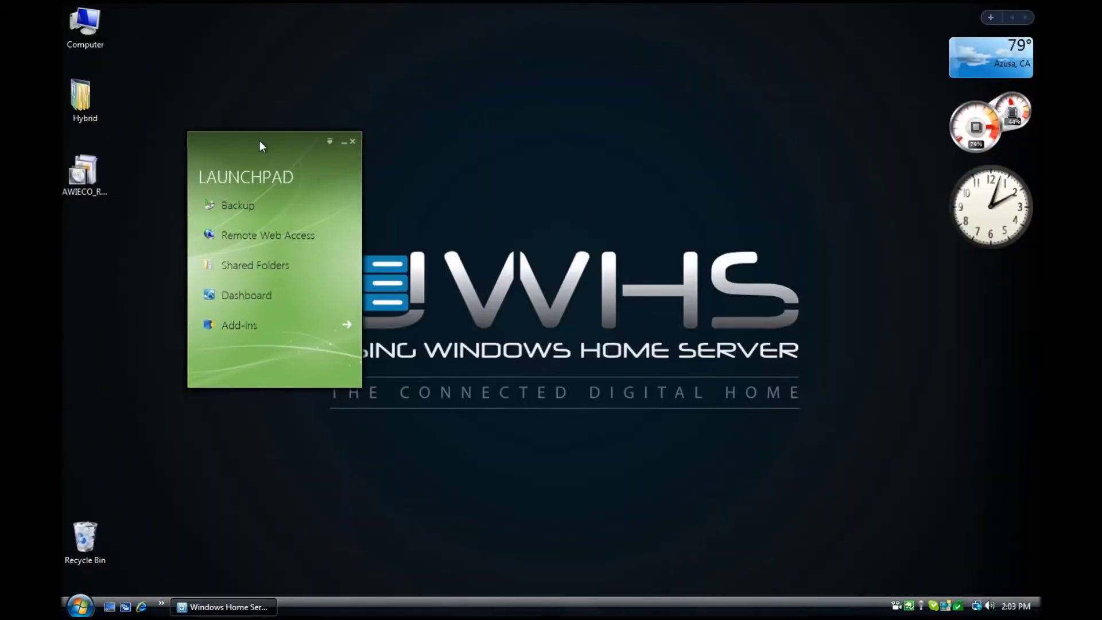
{"action": "right_click", "coordinate": [93, 199]}
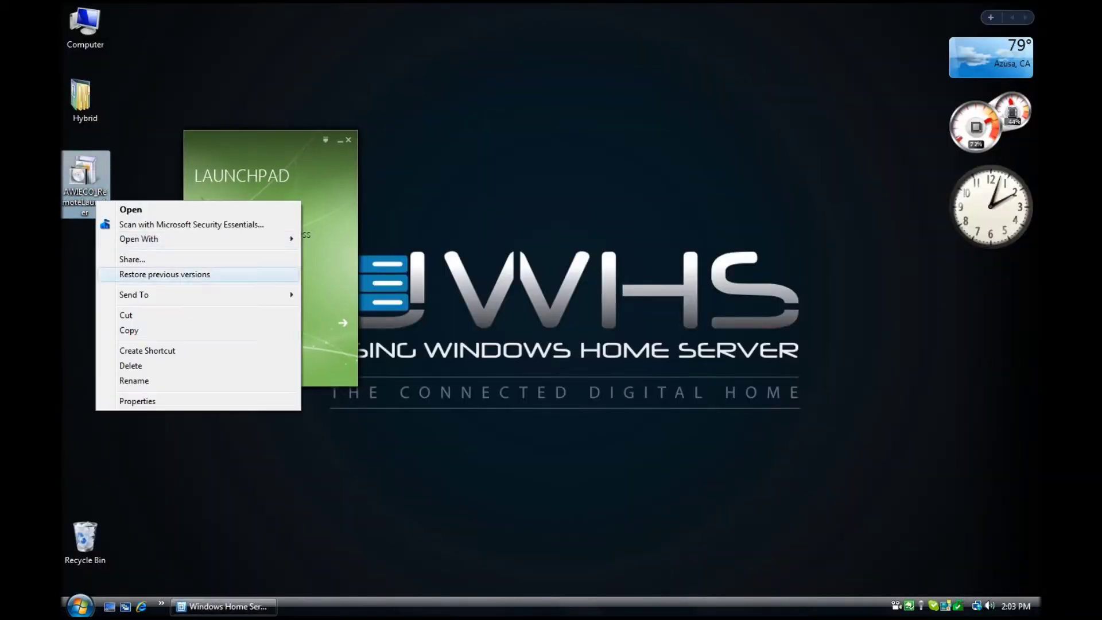
{"action": "left_click", "coordinate": [143, 401]}
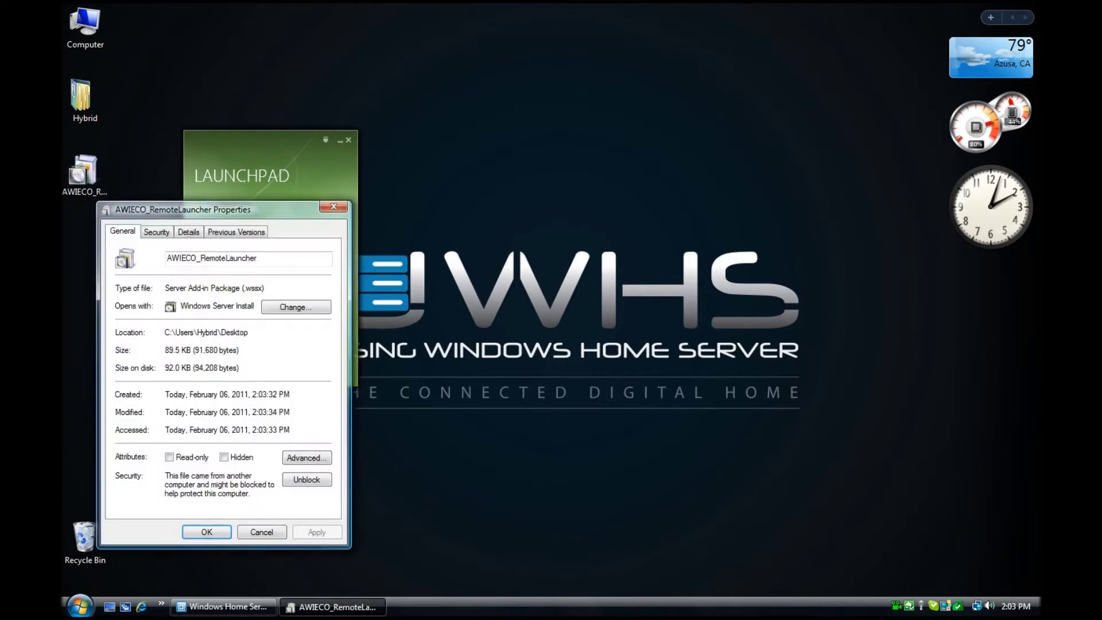
{"action": "left_click_drag", "start_coordinate": [250, 287], "coordinate": [263, 287]}
{"action": "left_click", "coordinate": [306, 479]}
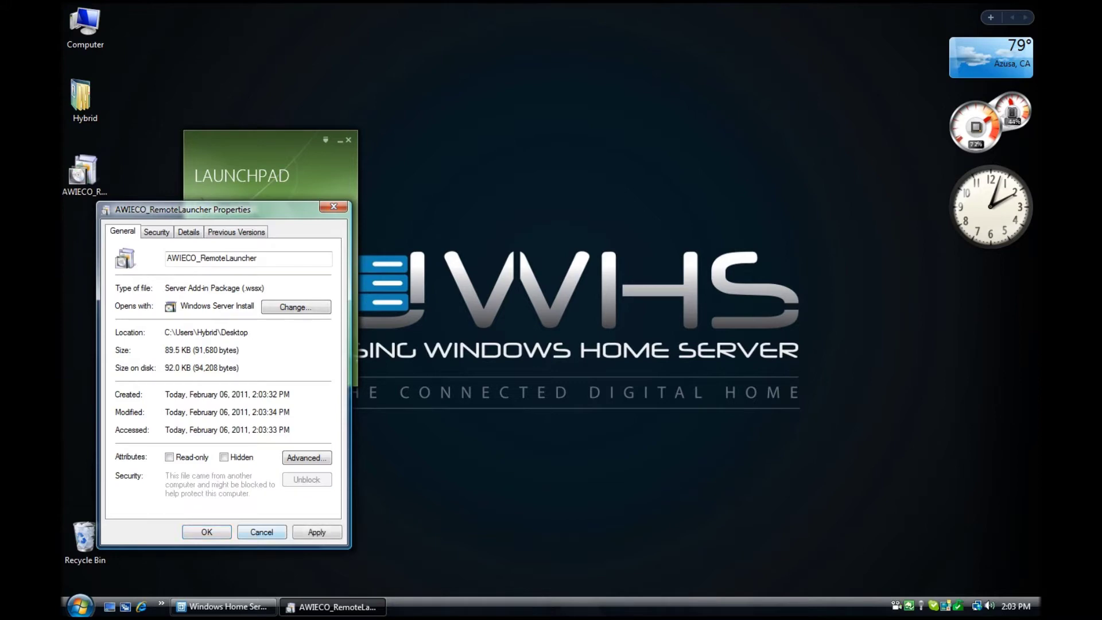
{"action": "left_click", "coordinate": [207, 531]}
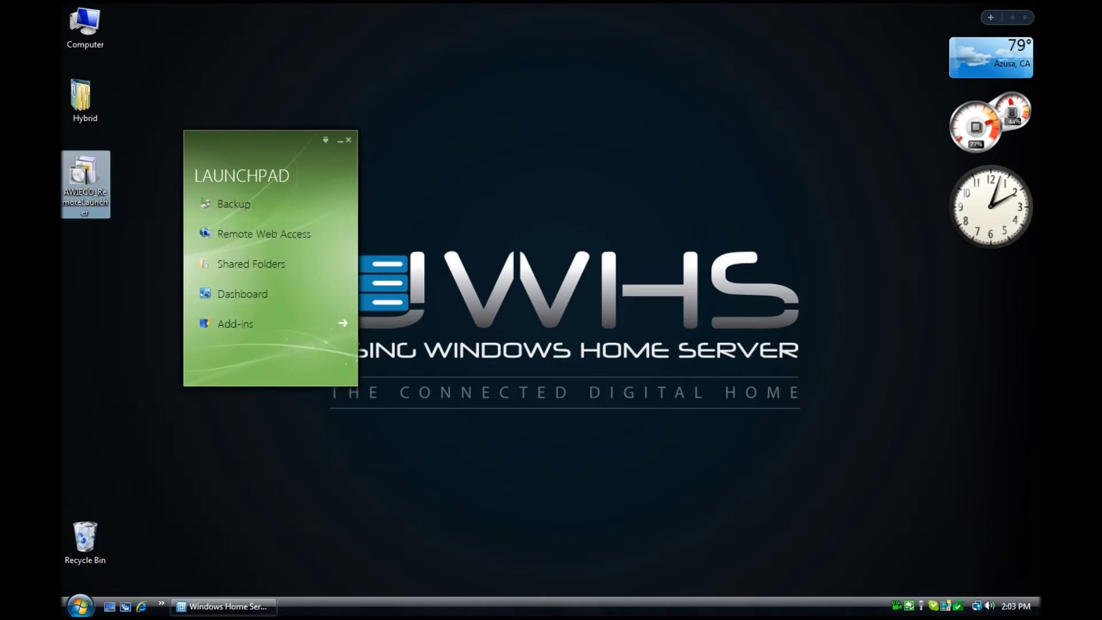
{"action": "right_click", "coordinate": [81, 188]}
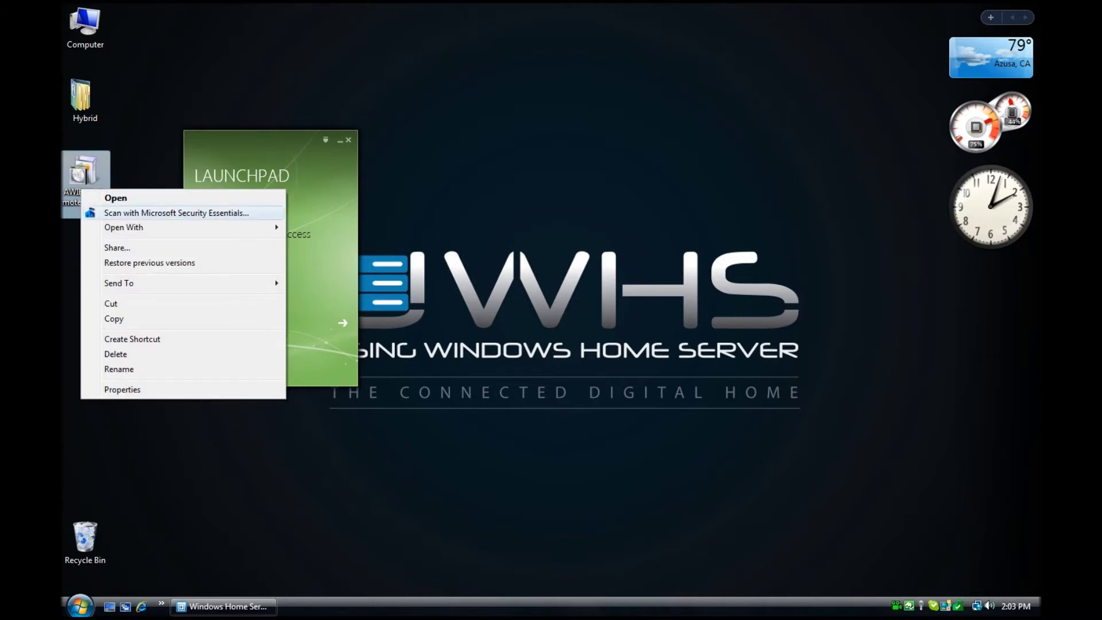
- Open the AWIECO_RemoteLauncher package, accept the unverified-publisher warning, and enter the administrator password
{"action": "left_click", "coordinate": [118, 197]}
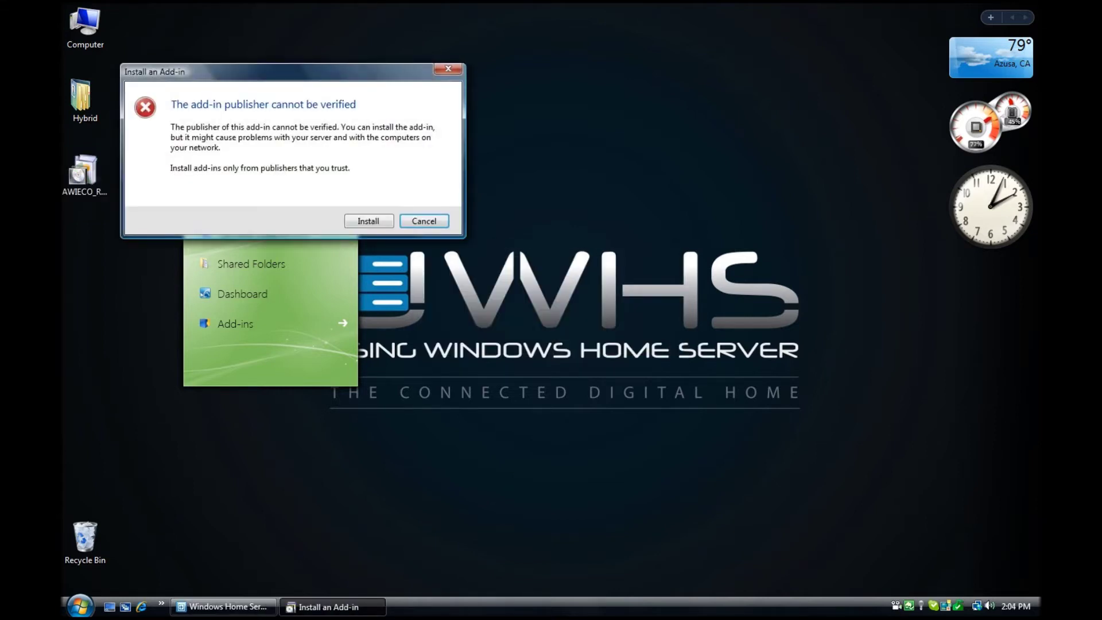
{"action": "key", "text": "Return"}
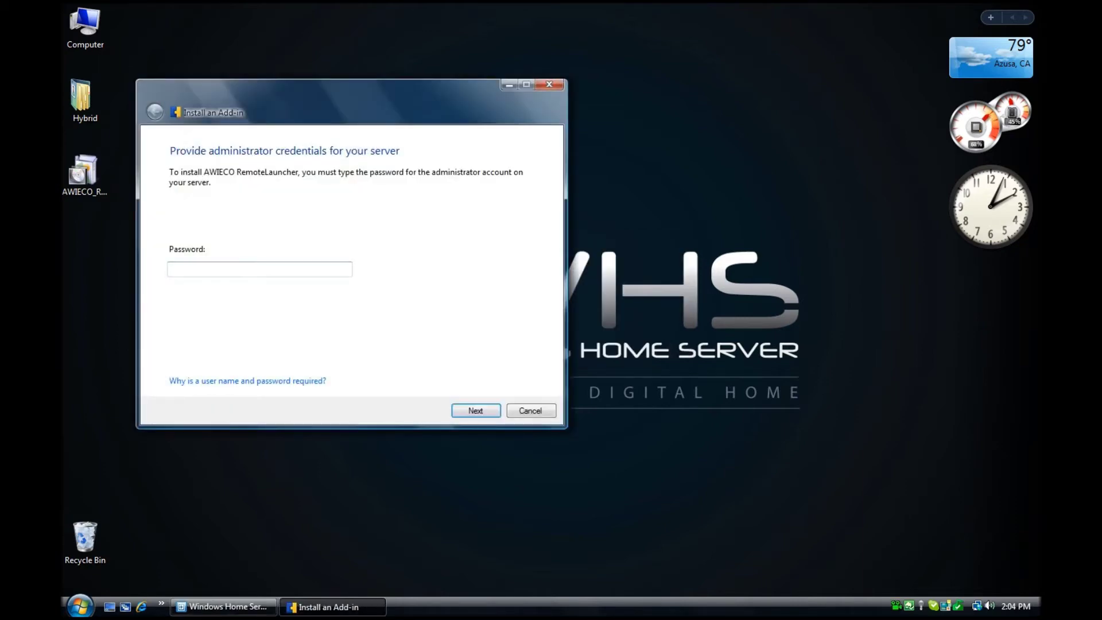
{"action": "type", "text": "•"}
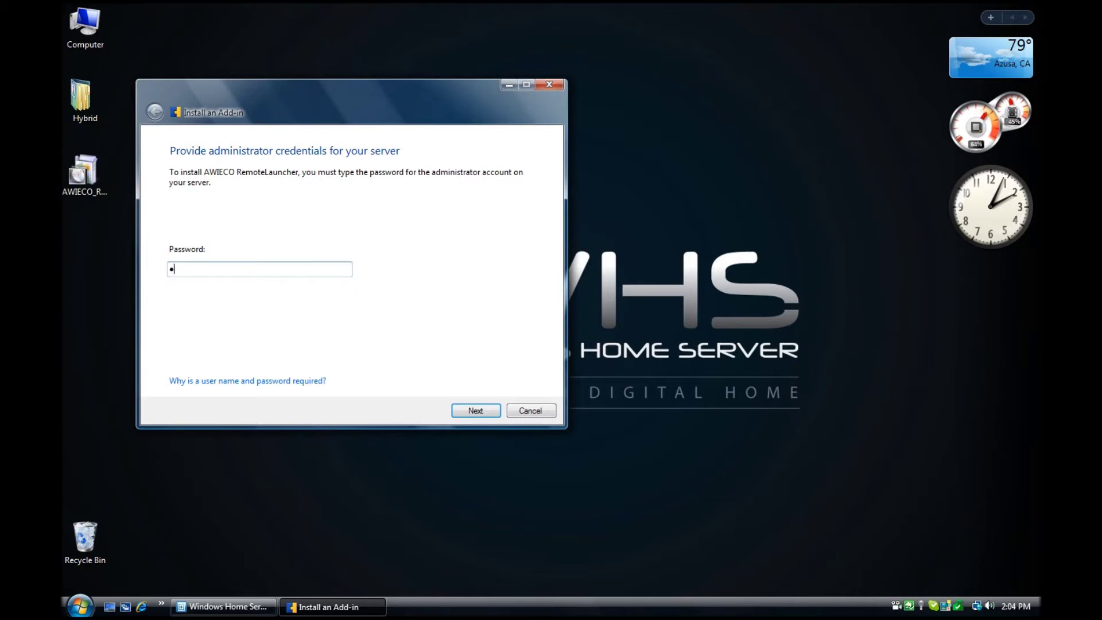
{"action": "type", "text": "••••••••••"}
- Submit the password, accept the licence terms, install the RemoteLauncher add-in, and close the installer
{"action": "key", "text": "Return"}
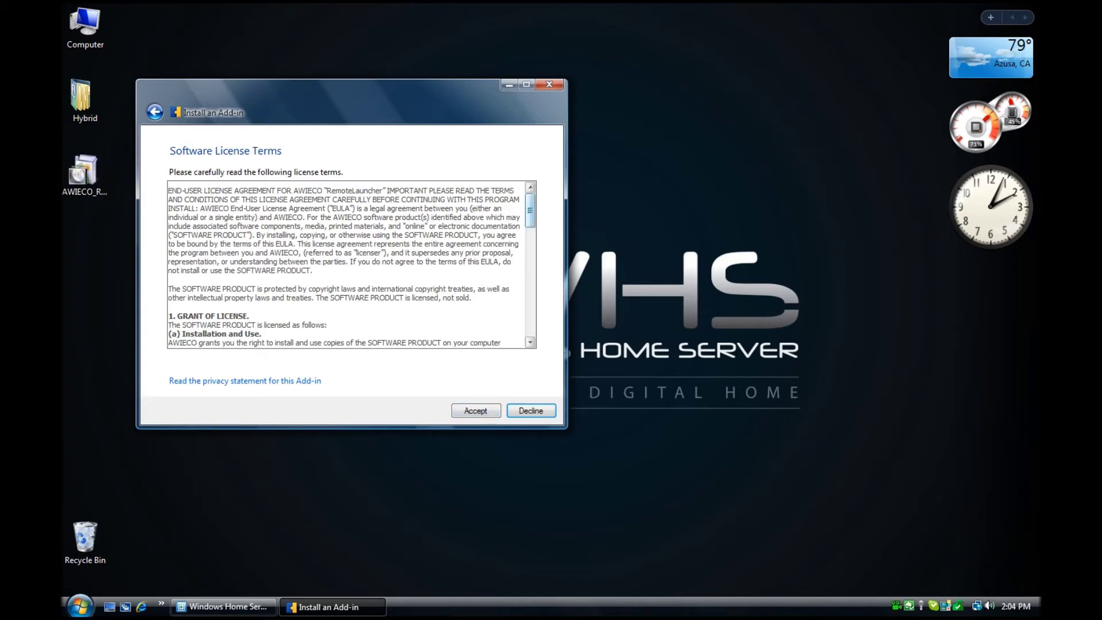
{"action": "scroll", "coordinate": [351, 264], "scroll_direction": "down", "scroll_amount": 10}
{"action": "scroll", "coordinate": [351, 264], "scroll_direction": "down", "scroll_amount": 3}
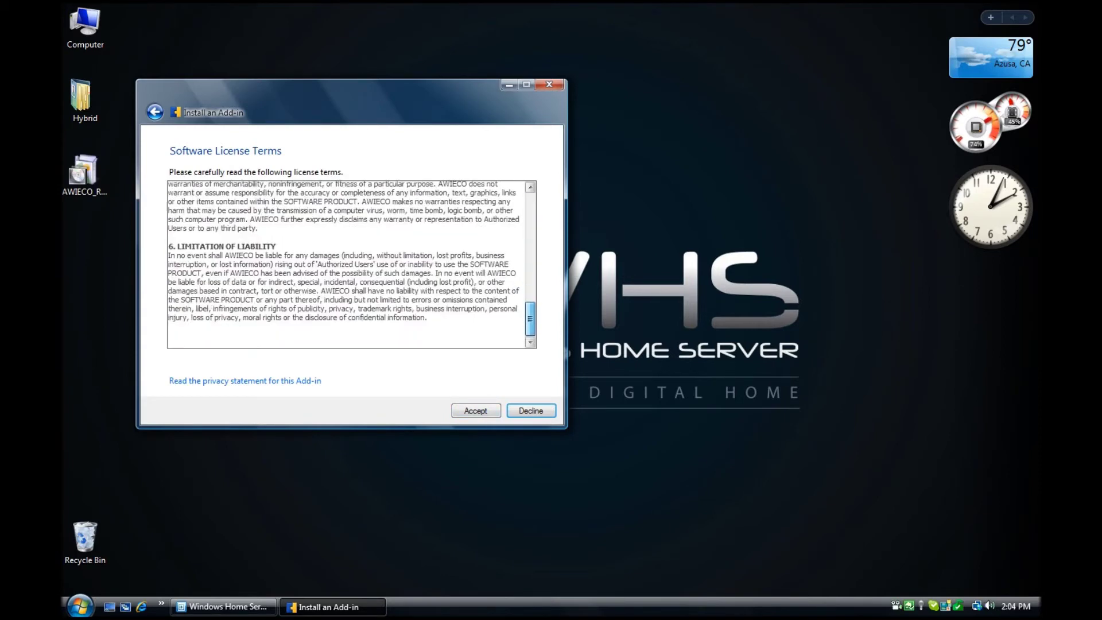
{"action": "key", "text": "alt+a"}
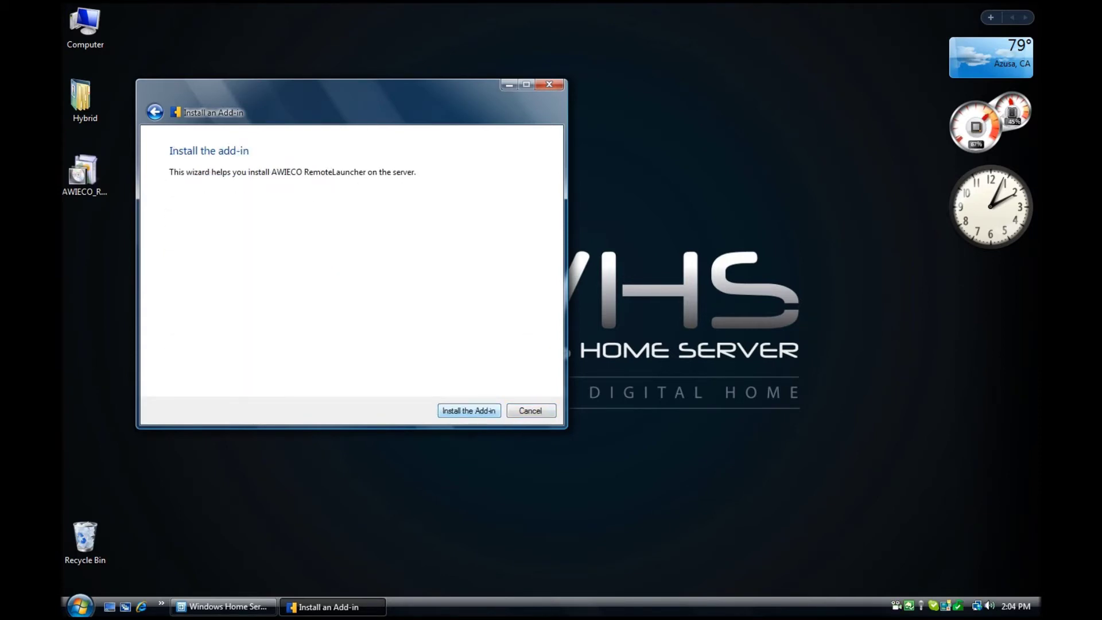
{"action": "key", "text": "Return"}
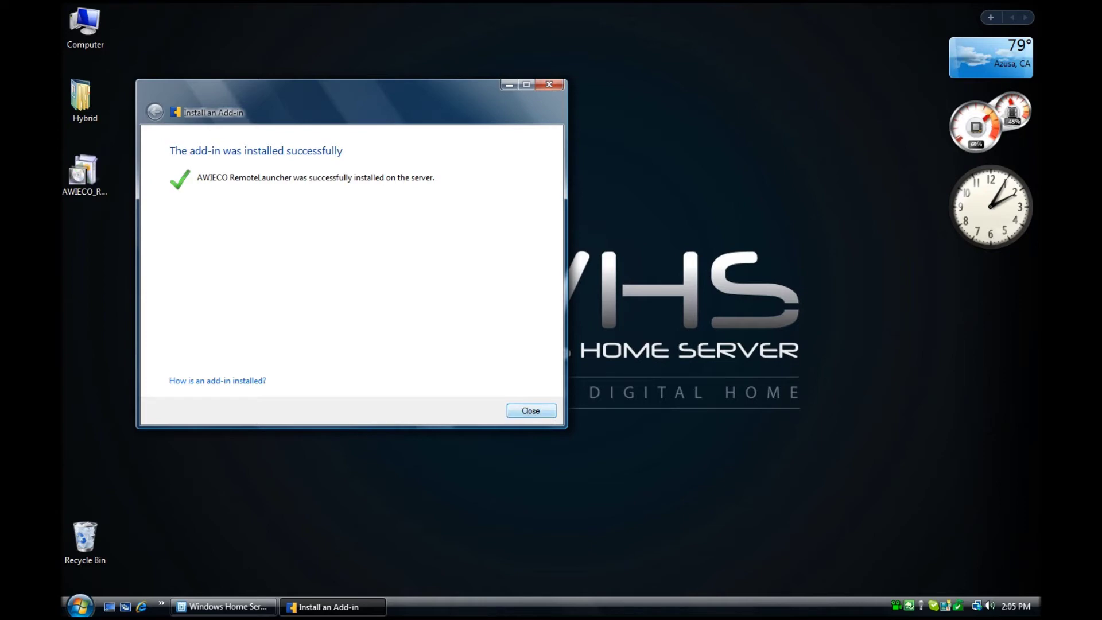
{"action": "key", "text": "Return"}
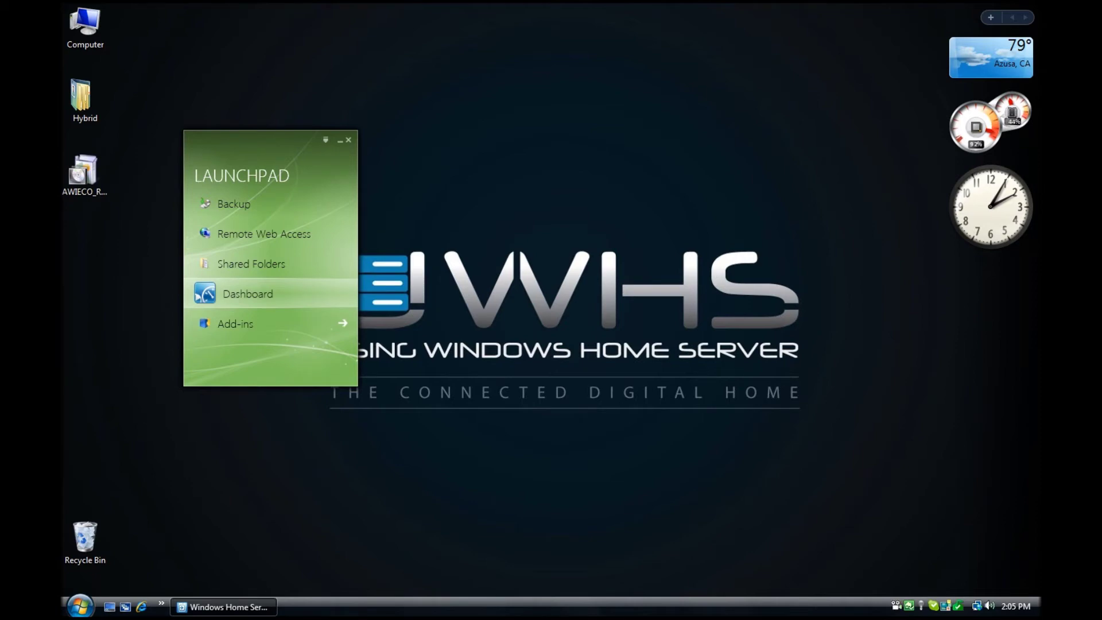
- Sign in to the Dashboard from the Launchpad with the administrator password
{"action": "left_click", "coordinate": [241, 293]}
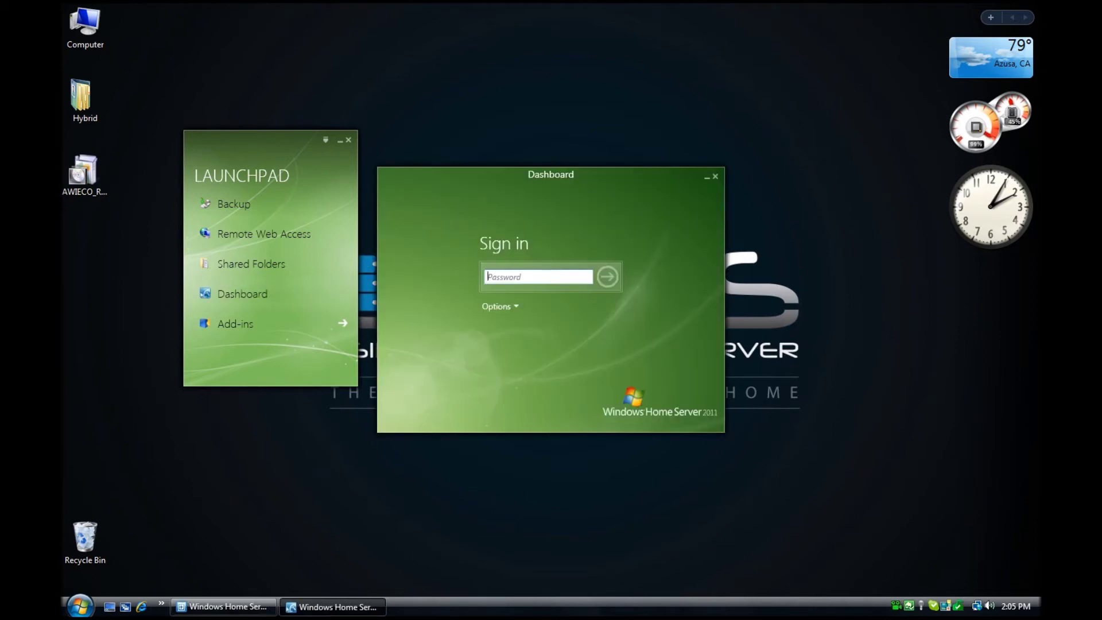
{"action": "type", "text": "password1"}
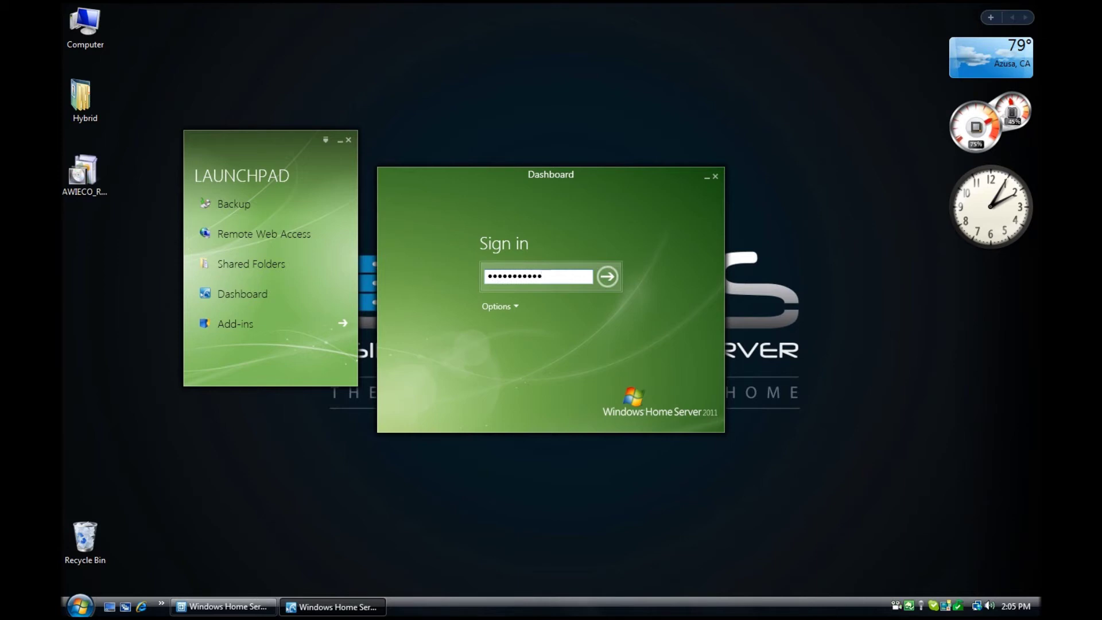
{"action": "key", "text": "Tab"}
{"action": "key", "text": "Tab"}
{"action": "key", "text": "Return"}
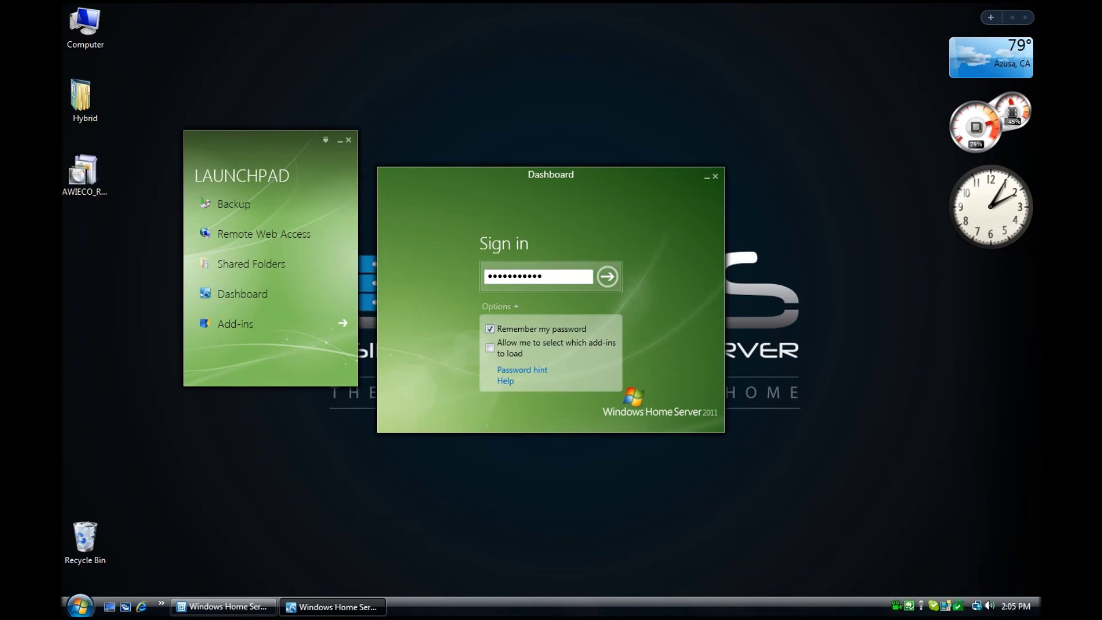
{"action": "key", "text": "Return"}
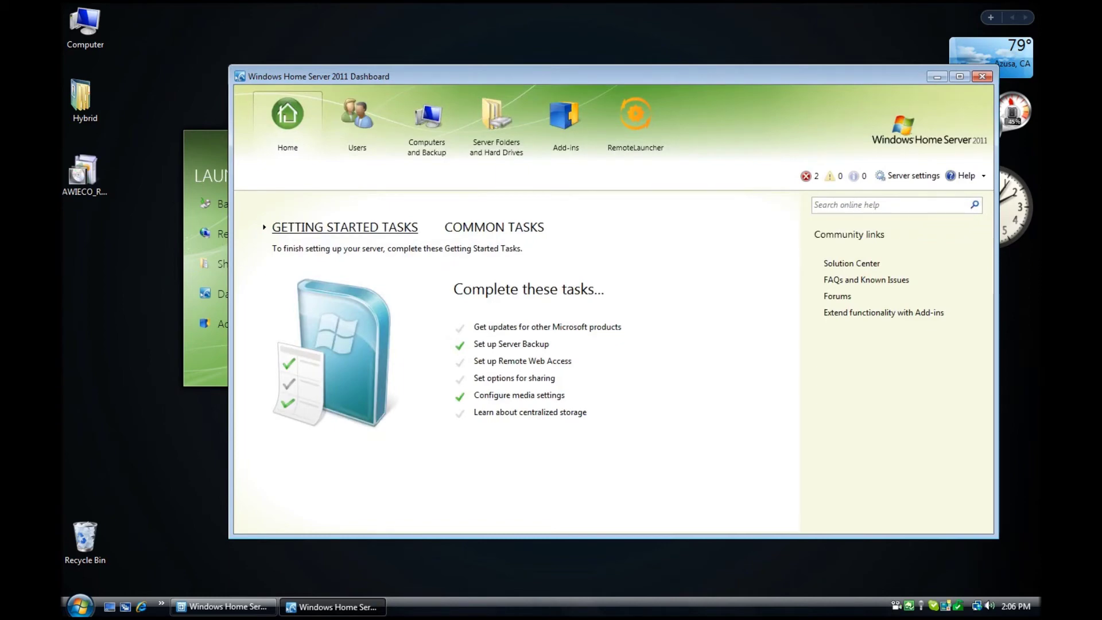
- From the RemoteLauncher tab, launch the server's Explorer and browse to Network
{"action": "left_click", "coordinate": [635, 121]}
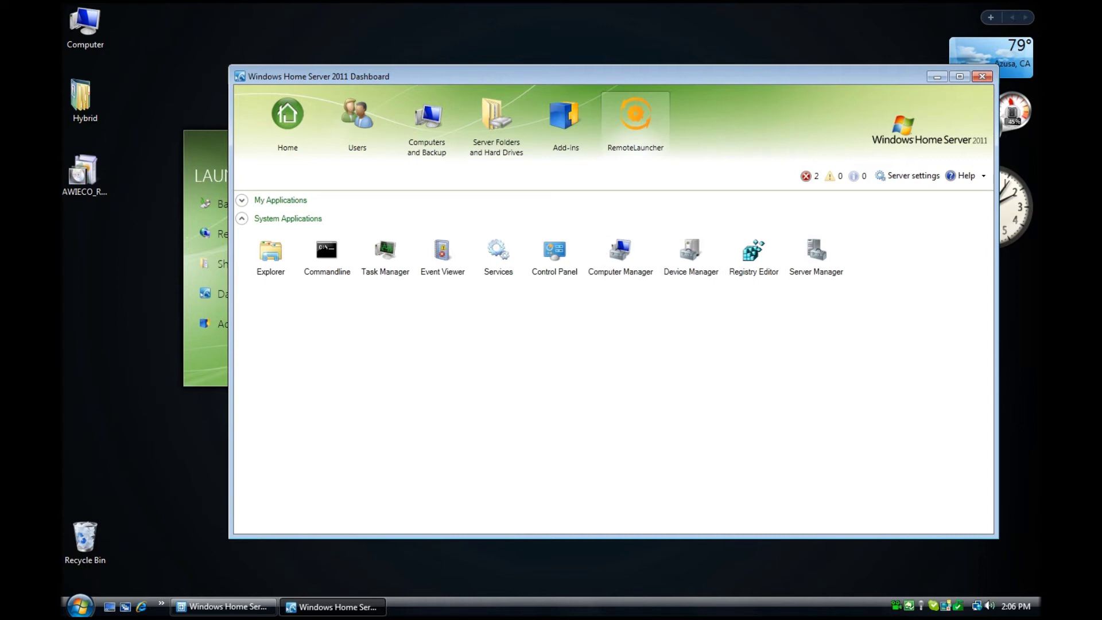
{"action": "left_click", "coordinate": [271, 256]}
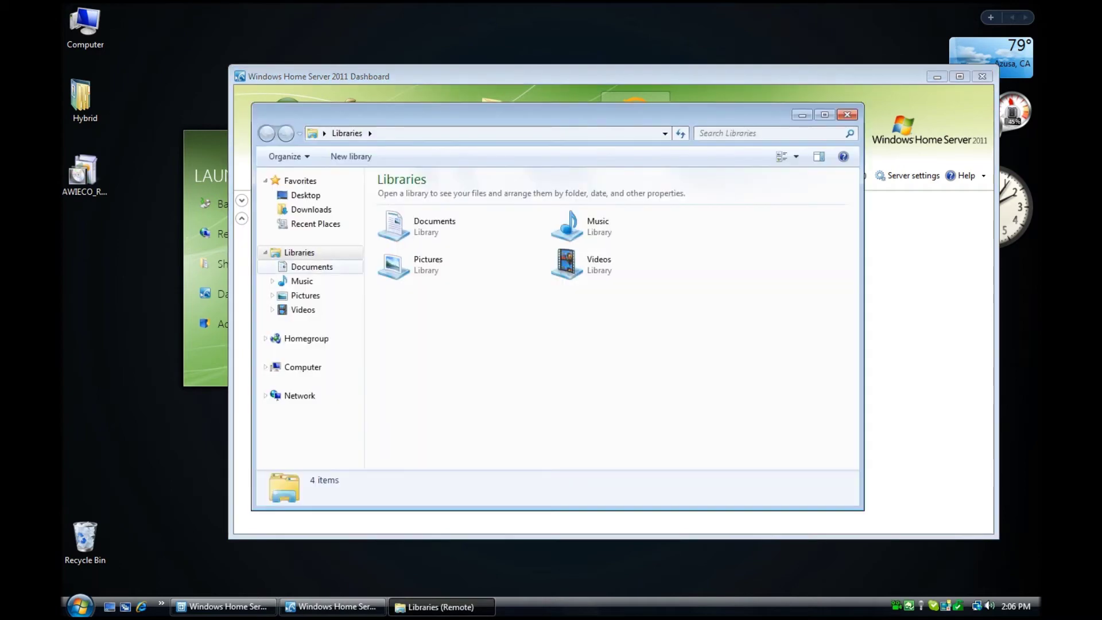
{"action": "left_click", "coordinate": [299, 395]}
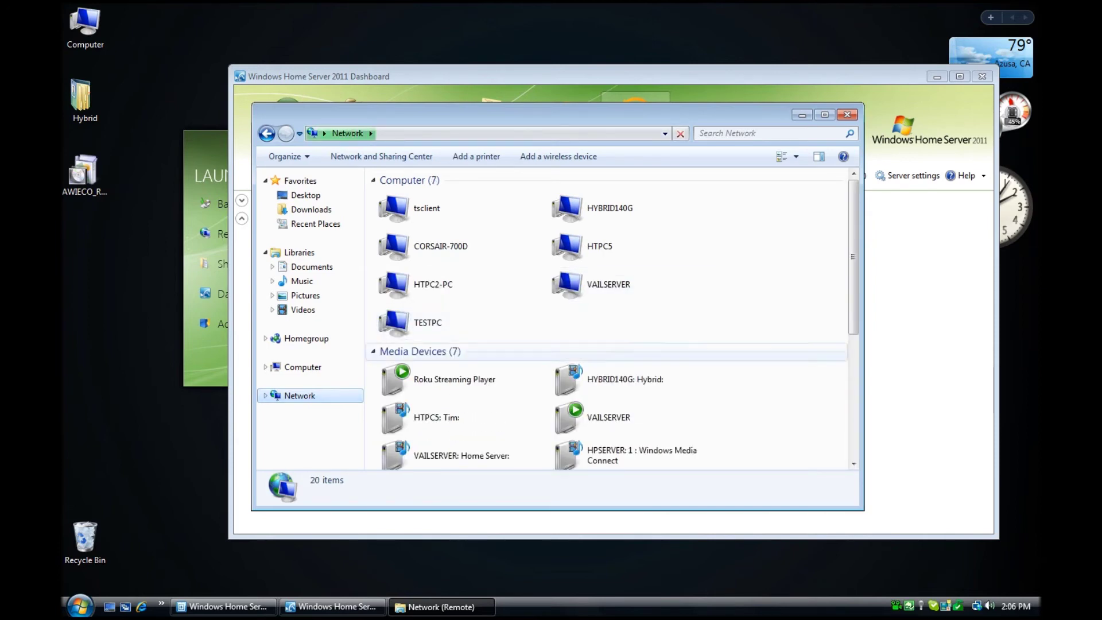
- Check the HTPC5 computer's options, then close the Network window
{"action": "right_click", "coordinate": [567, 249]}
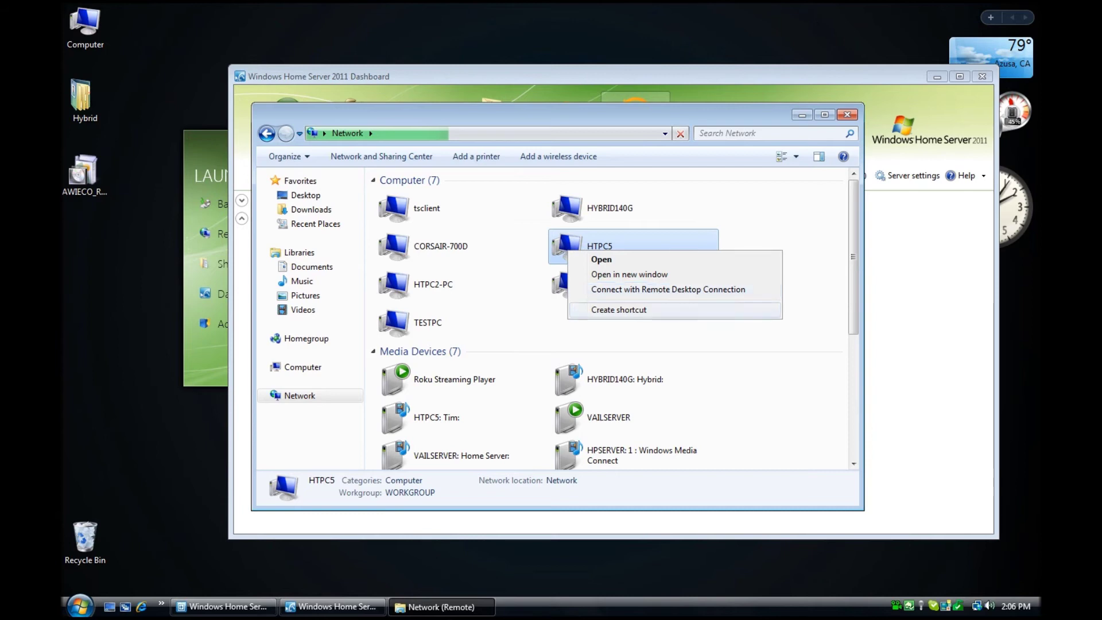
{"action": "key", "text": "Escape"}
{"action": "key", "text": "alt+F4"}
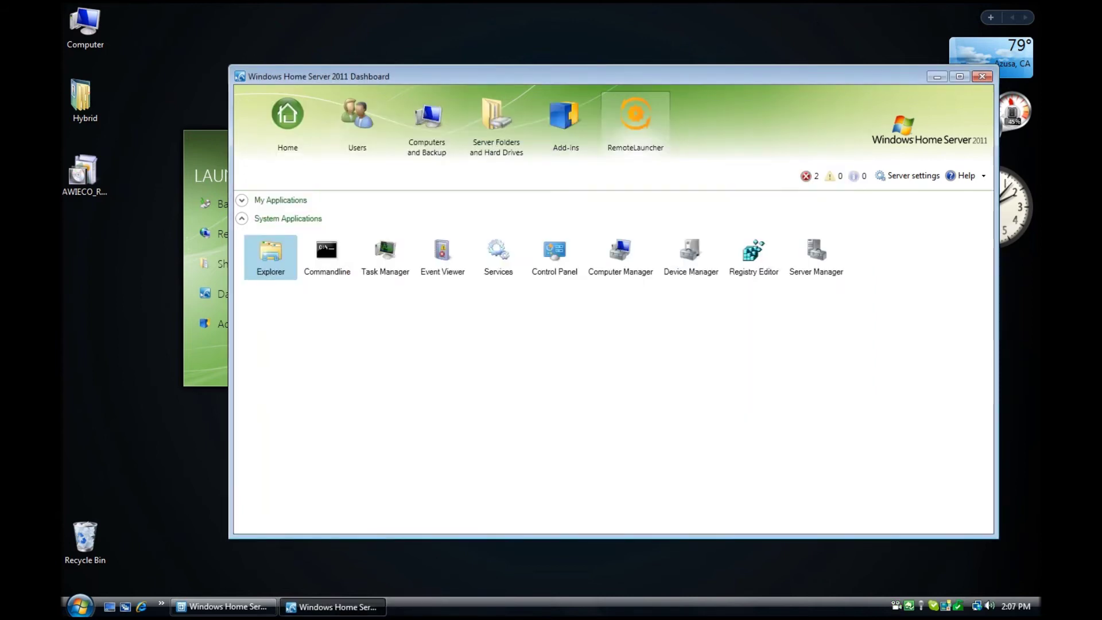
{"action": "double_click", "coordinate": [385, 253]}
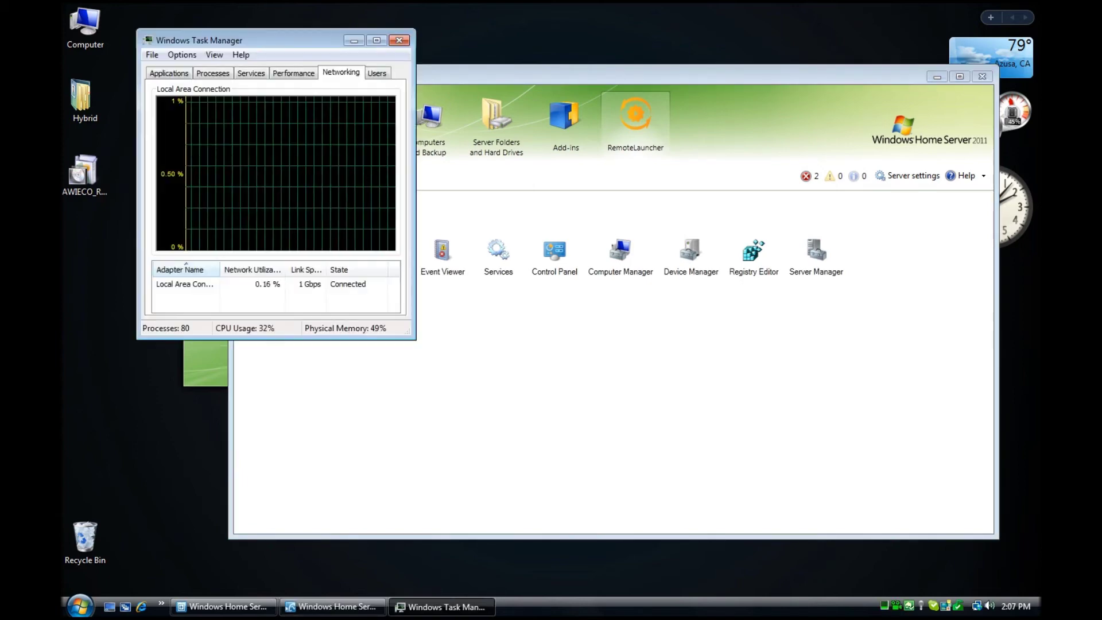
{"action": "left_click_drag", "start_coordinate": [241, 41], "coordinate": [449, 188]}
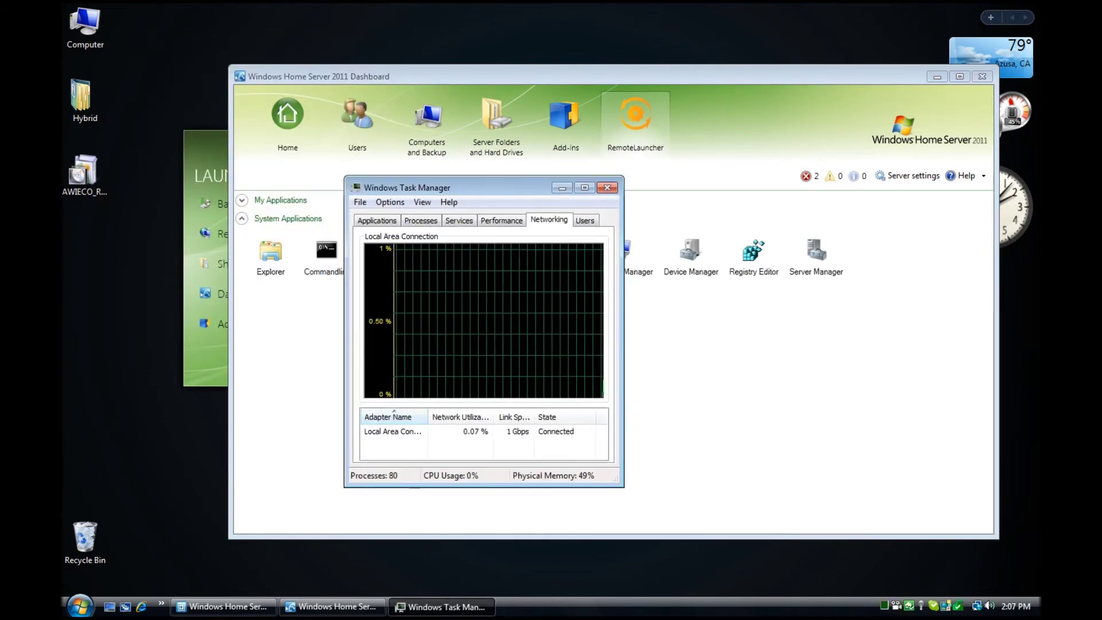
{"action": "left_click", "coordinate": [421, 220]}
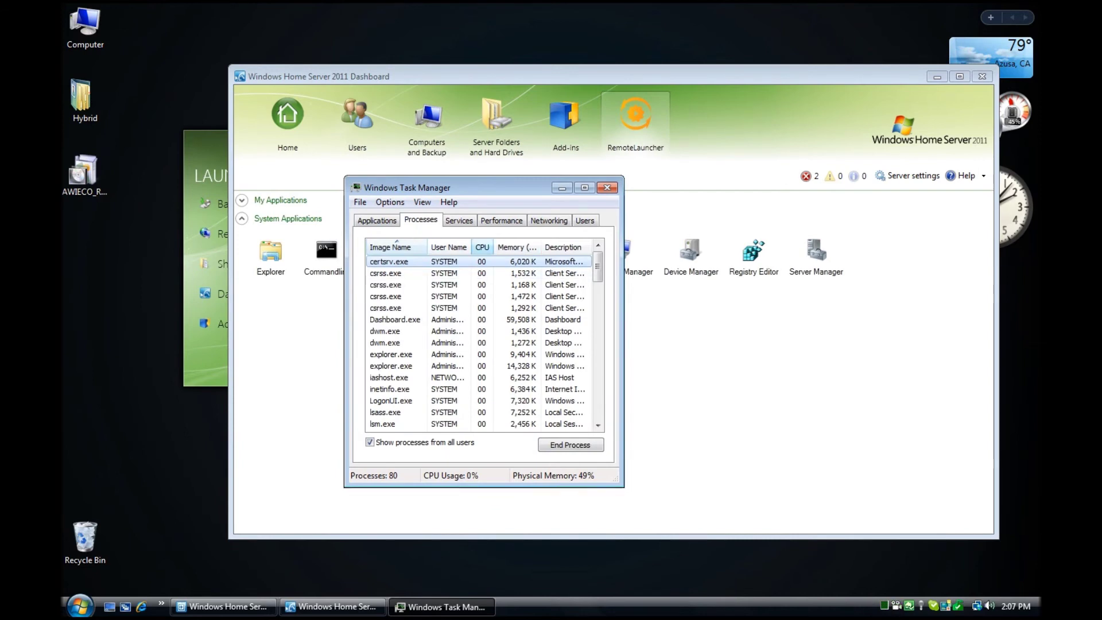
{"action": "left_click", "coordinate": [482, 247]}
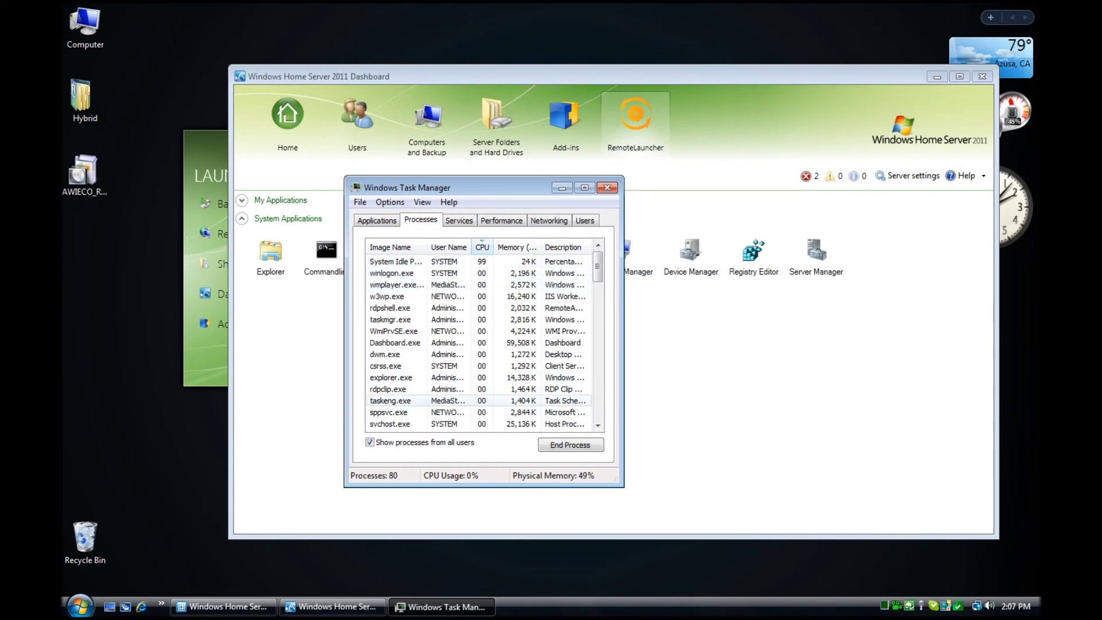
{"action": "key", "text": "alt+F4"}
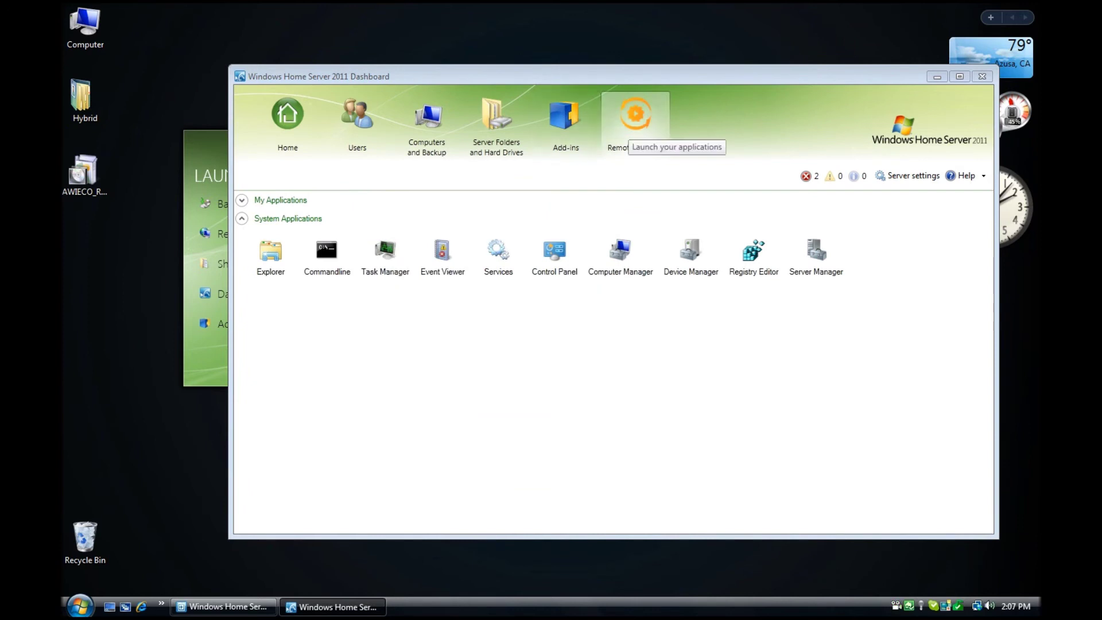
- Add Core Temp from C:\Program Files (x86)\Core Temp to My Applications
{"action": "right_click", "coordinate": [288, 200]}
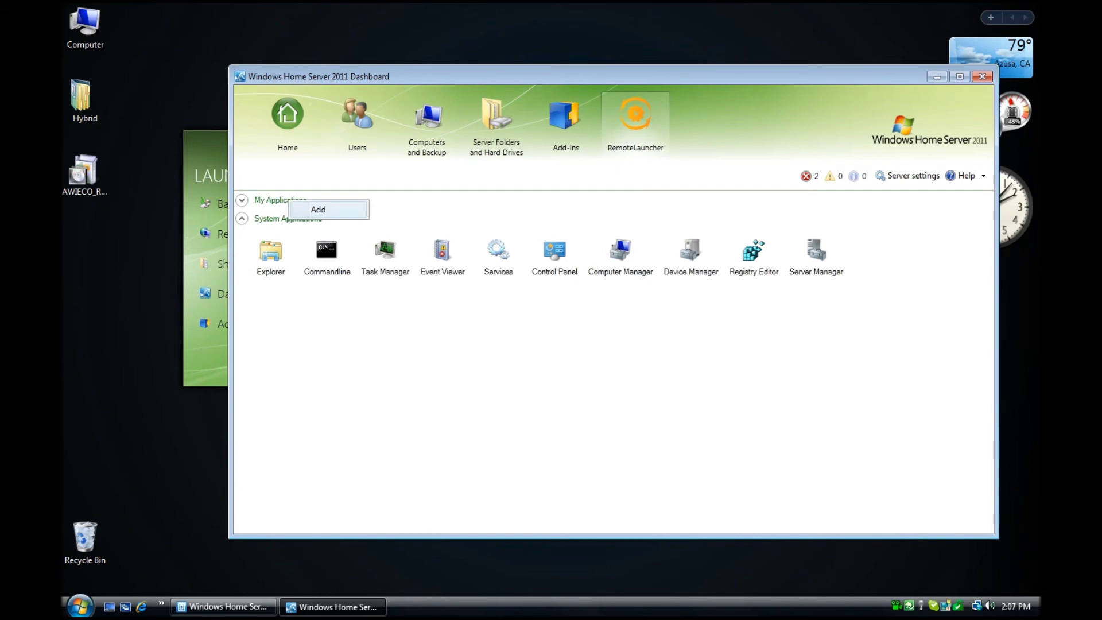
{"action": "left_click", "coordinate": [318, 210]}
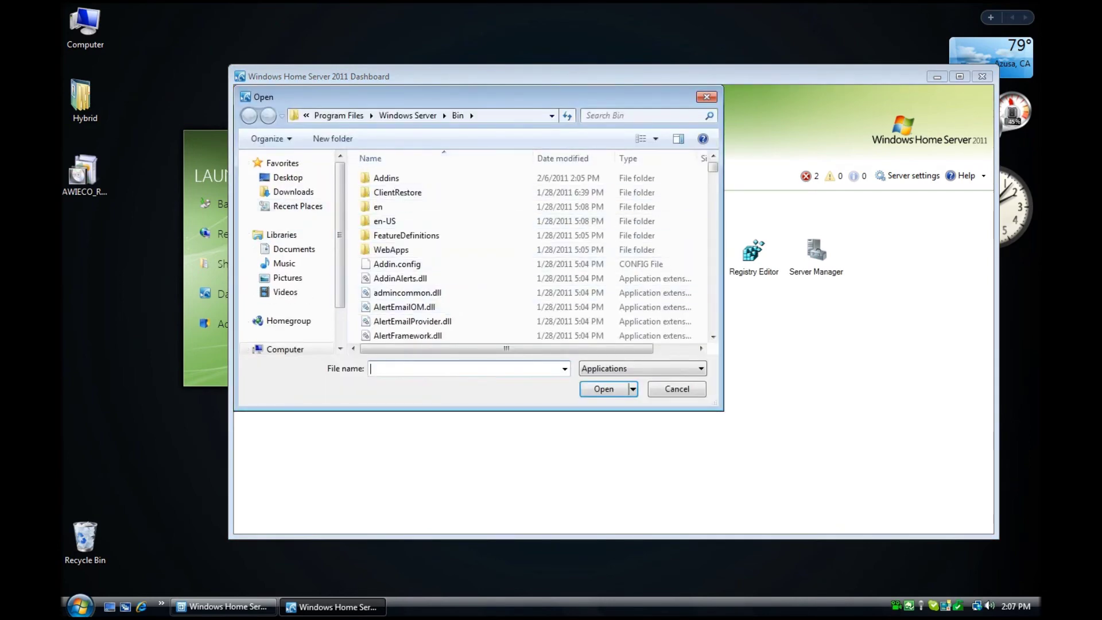
{"action": "left_click", "coordinate": [338, 115]}
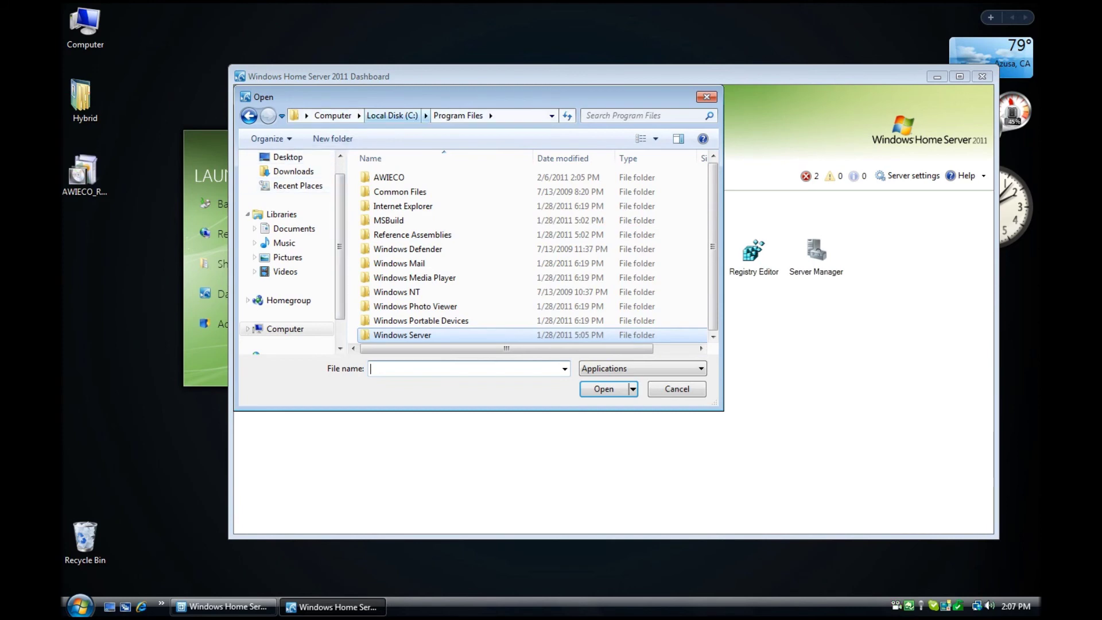
{"action": "left_click", "coordinate": [392, 115]}
{"action": "double_click", "coordinate": [402, 221]}
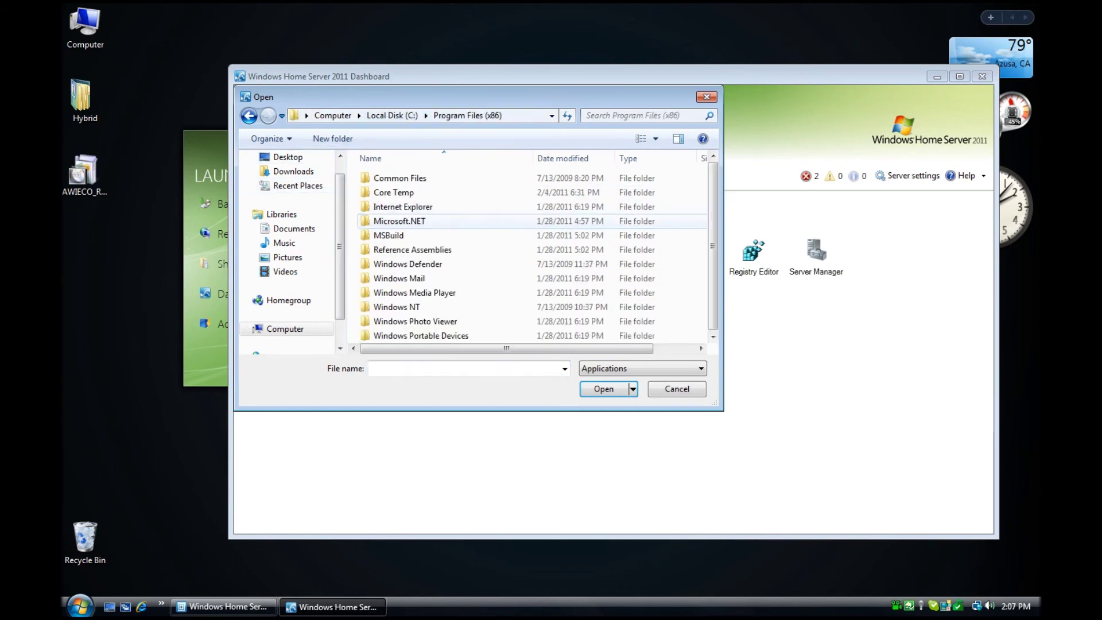
{"action": "double_click", "coordinate": [393, 193]}
{"action": "left_click", "coordinate": [393, 178]}
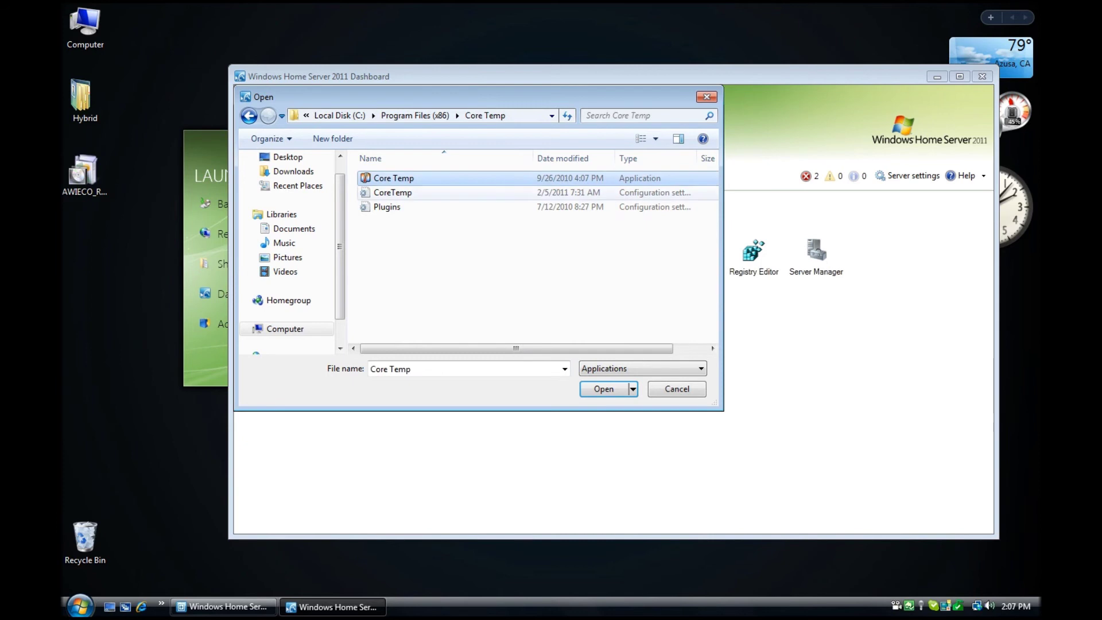
{"action": "left_click", "coordinate": [603, 388]}
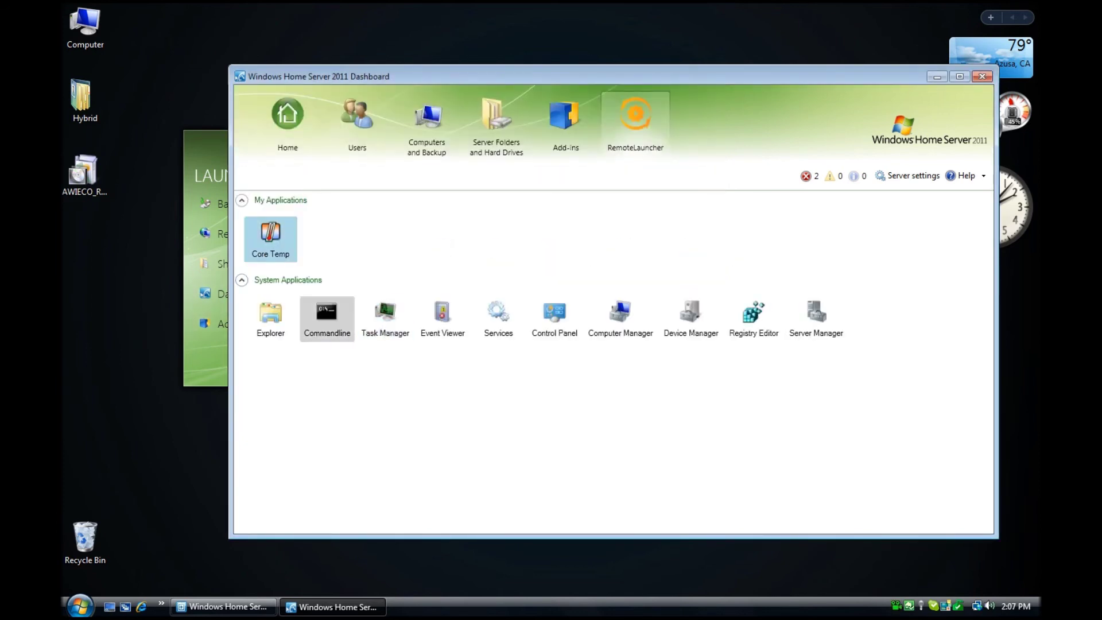
- Launch Core Temp from My Applications, approve the unverified publisher, then close it
{"action": "key", "text": "Return"}
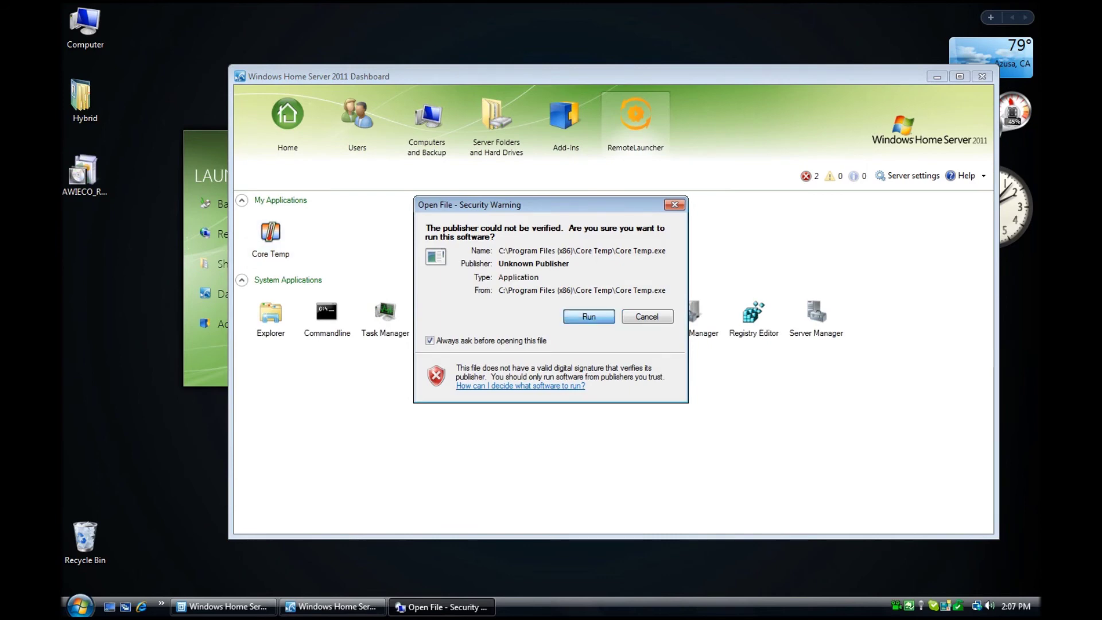
{"action": "key", "text": "Return"}
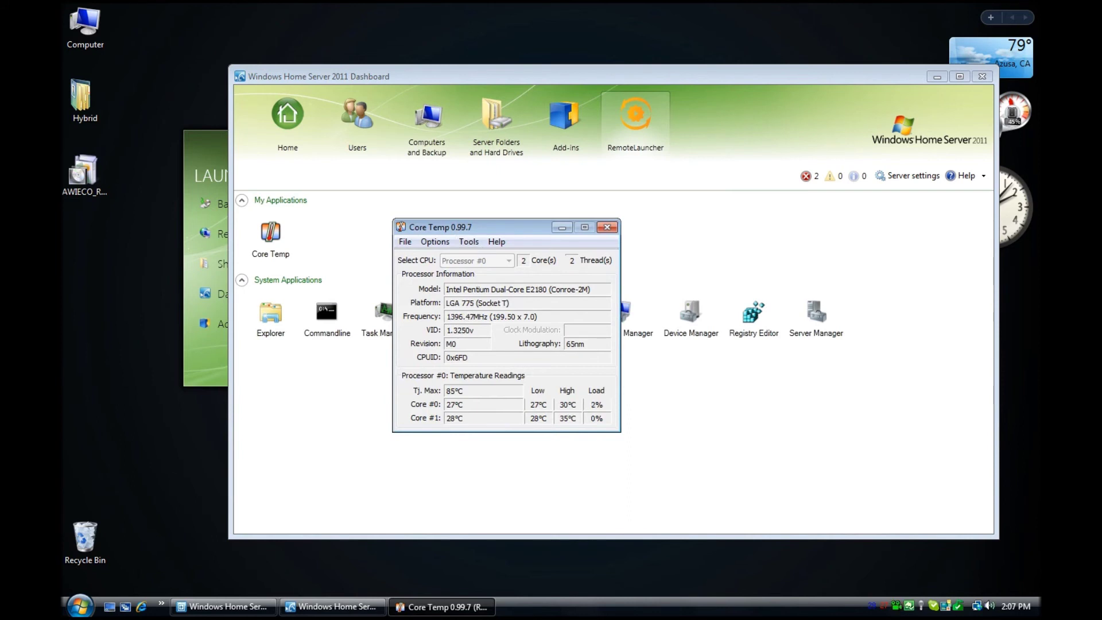
{"action": "key", "text": "alt+F4"}
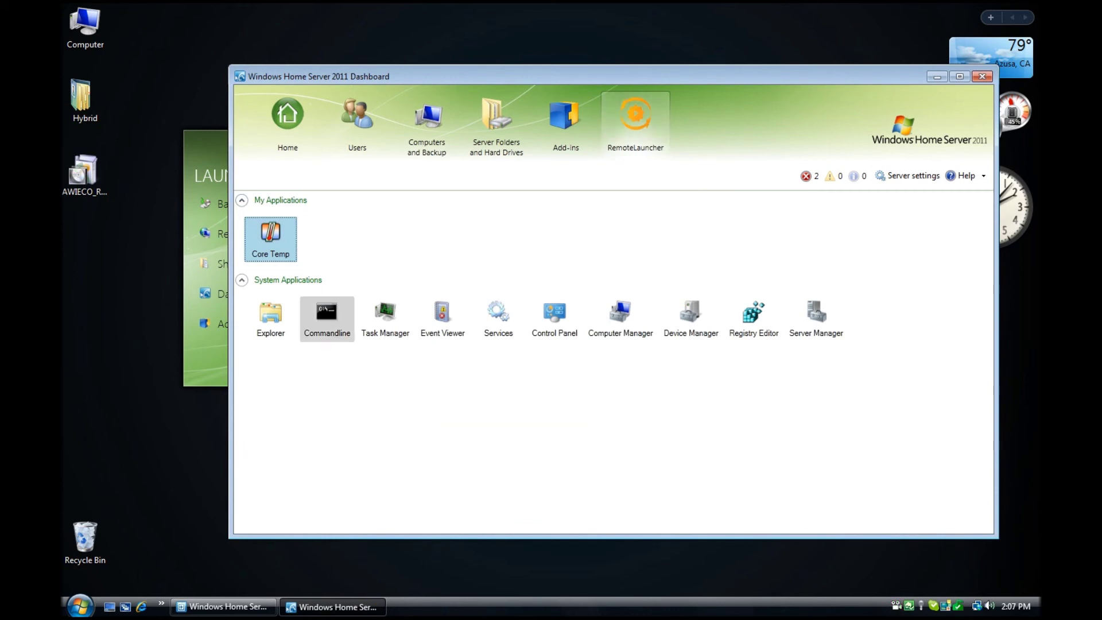
- Relaunch Core Temp with 'Always ask before opening this file' turned off, then close it
{"action": "right_click", "coordinate": [277, 200]}
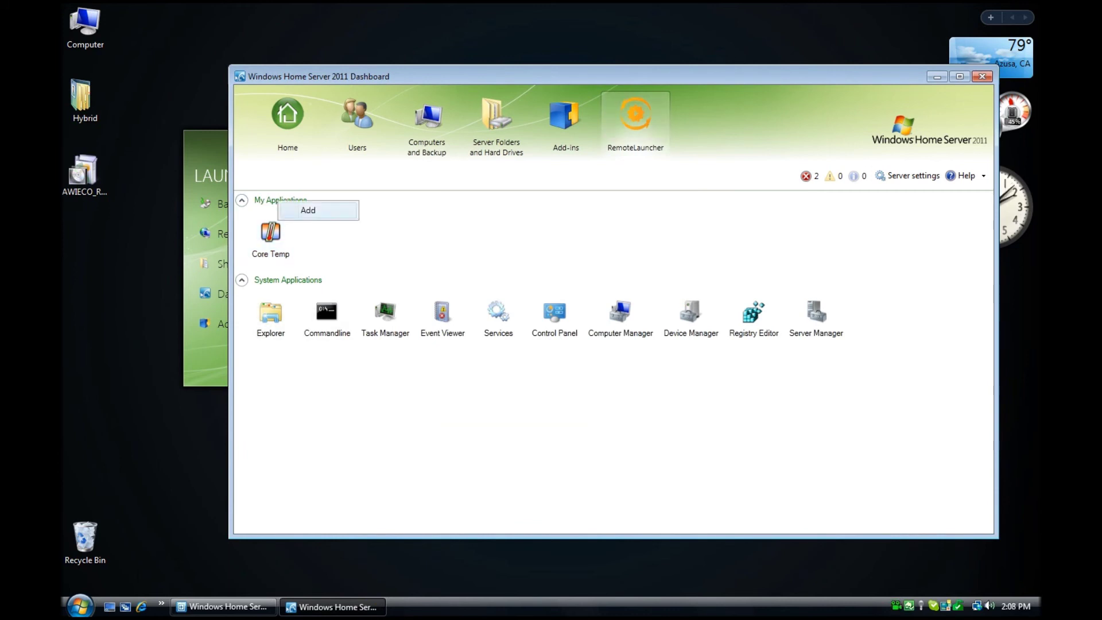
{"action": "left_click", "coordinate": [271, 238]}
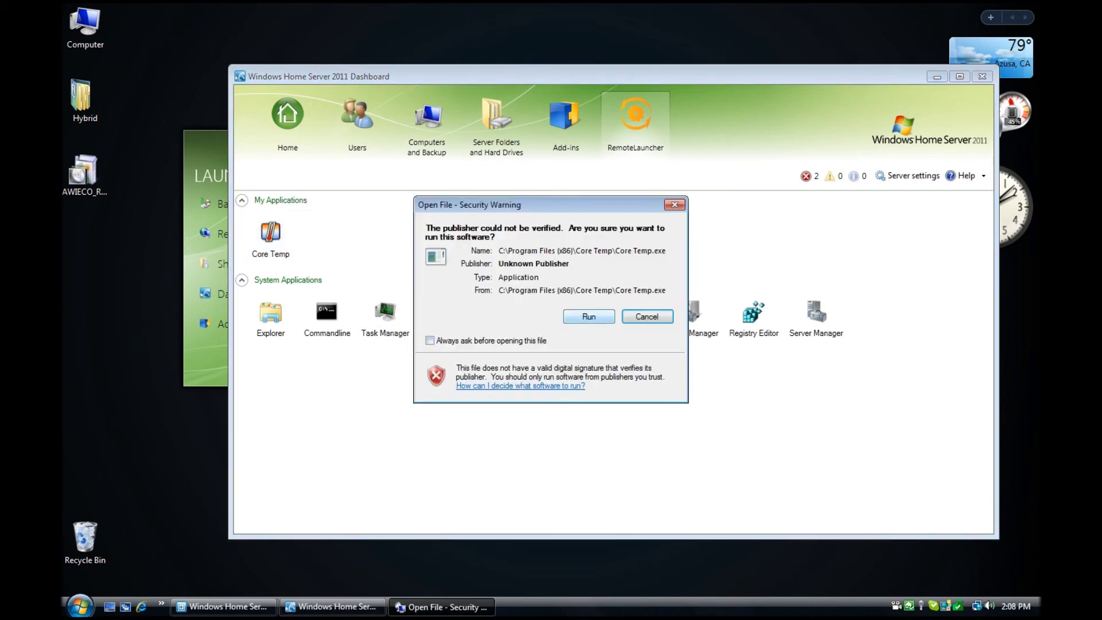
{"action": "left_click", "coordinate": [588, 316]}
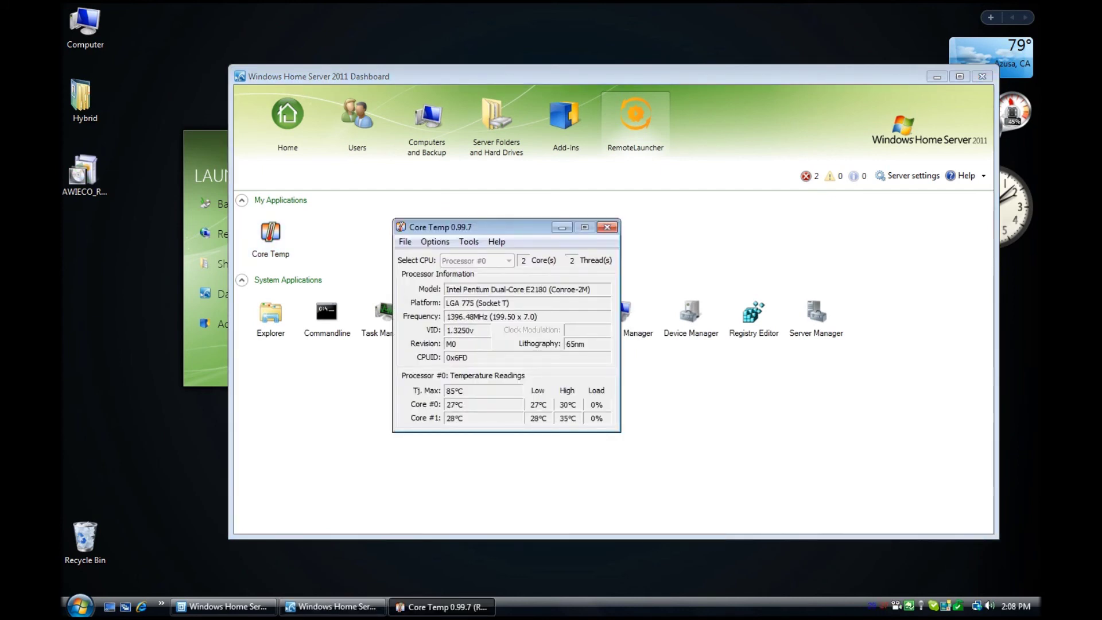
{"action": "key", "text": "alt+F4"}
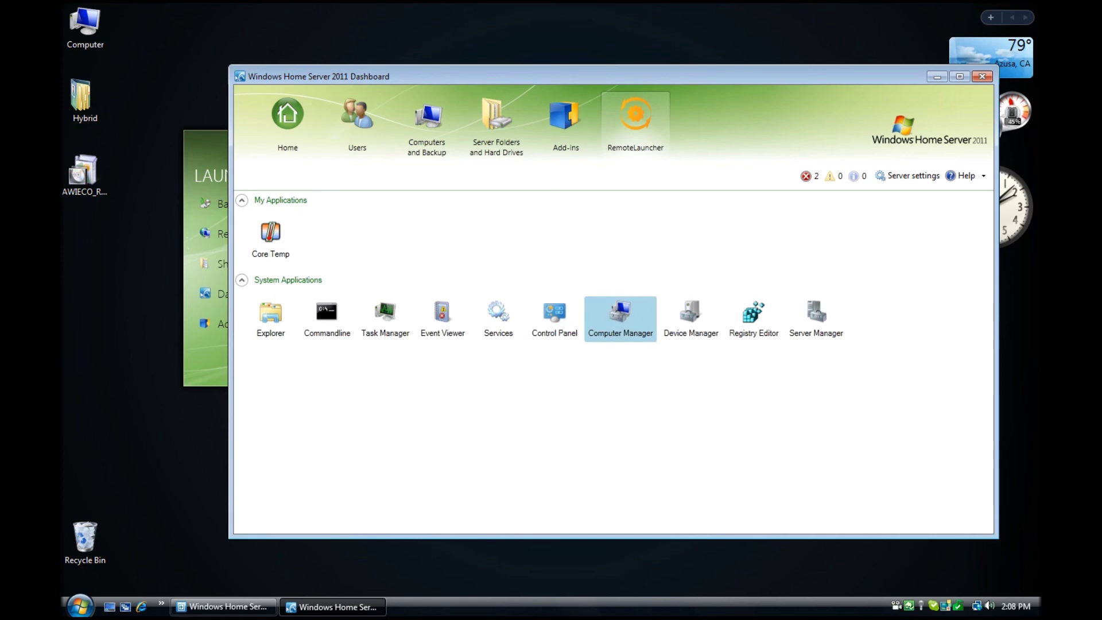
- Review the Disk Management layout in Computer Management, then close it and the Dashboard
{"action": "left_click", "coordinate": [620, 315]}
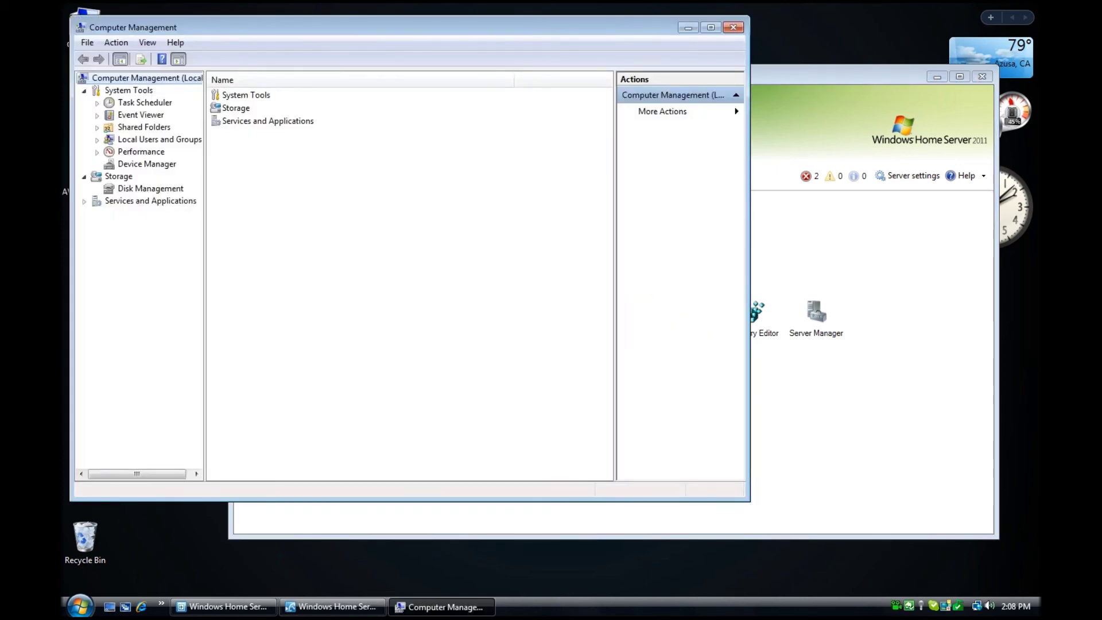
{"action": "left_click", "coordinate": [150, 188]}
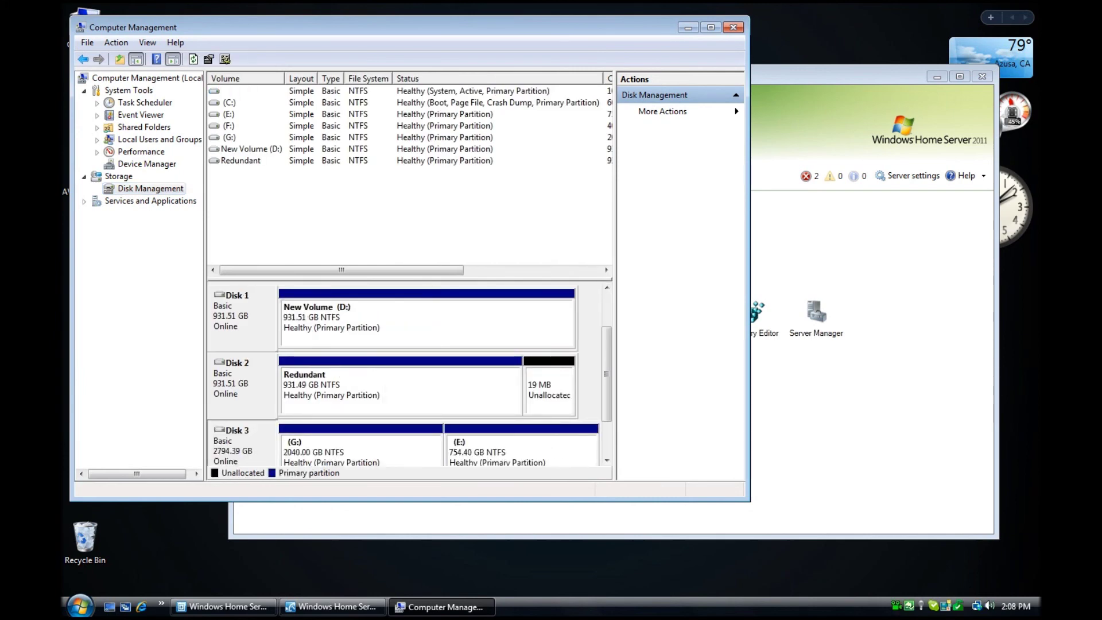
{"action": "left_click", "coordinate": [732, 27]}
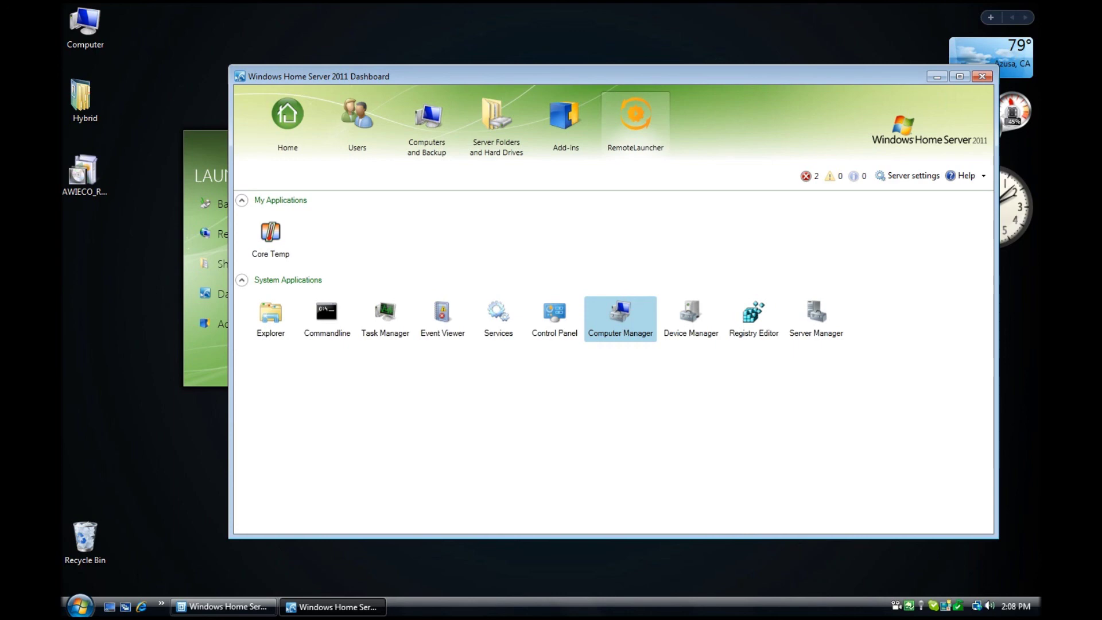
{"action": "left_click", "coordinate": [270, 238]}
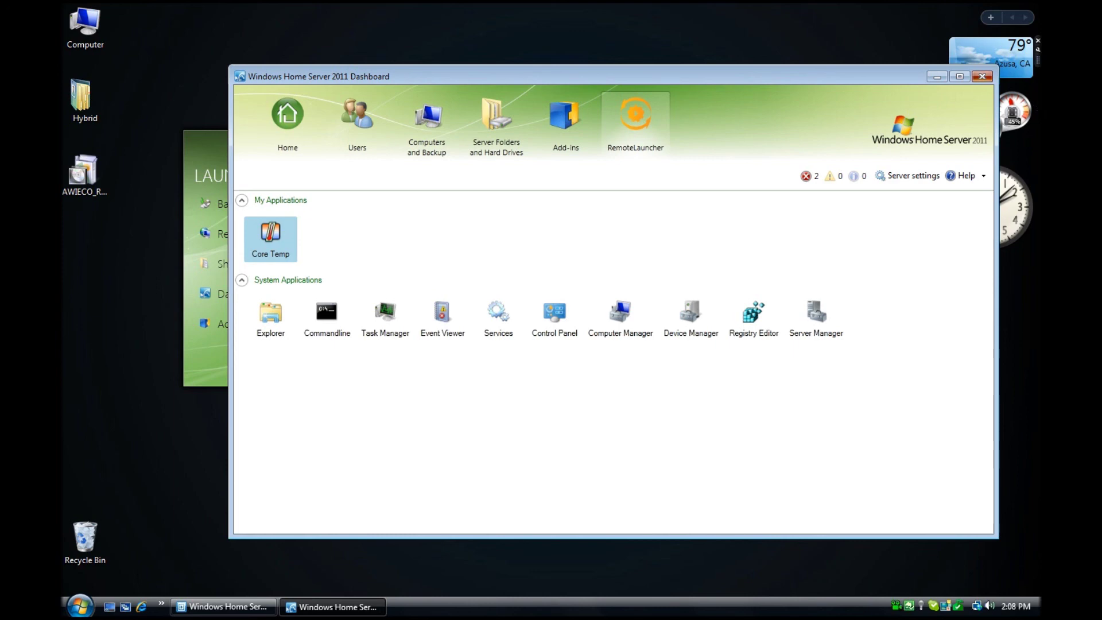
{"action": "key", "text": "alt+F4"}
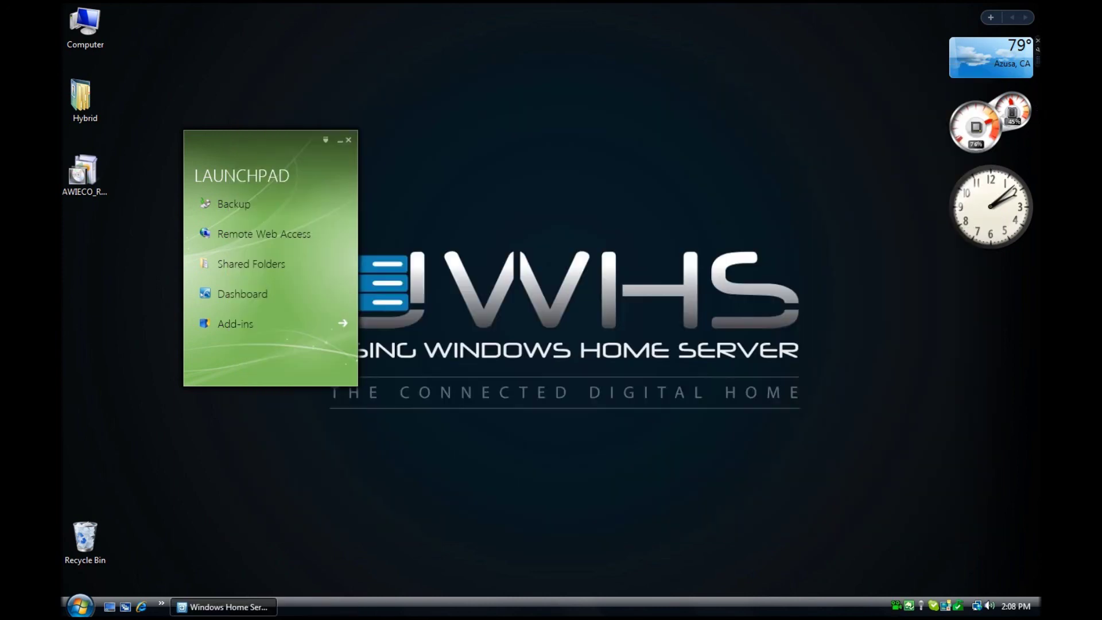